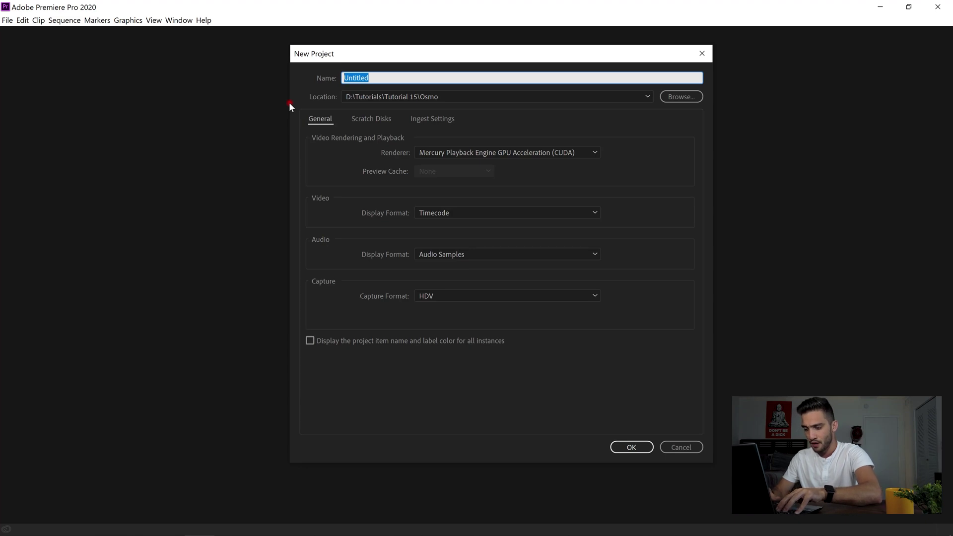
Name the new project 'Eyebrow Prank' and switch to the Assembly workspace
{"action": "type", "text": "Eyeb"}
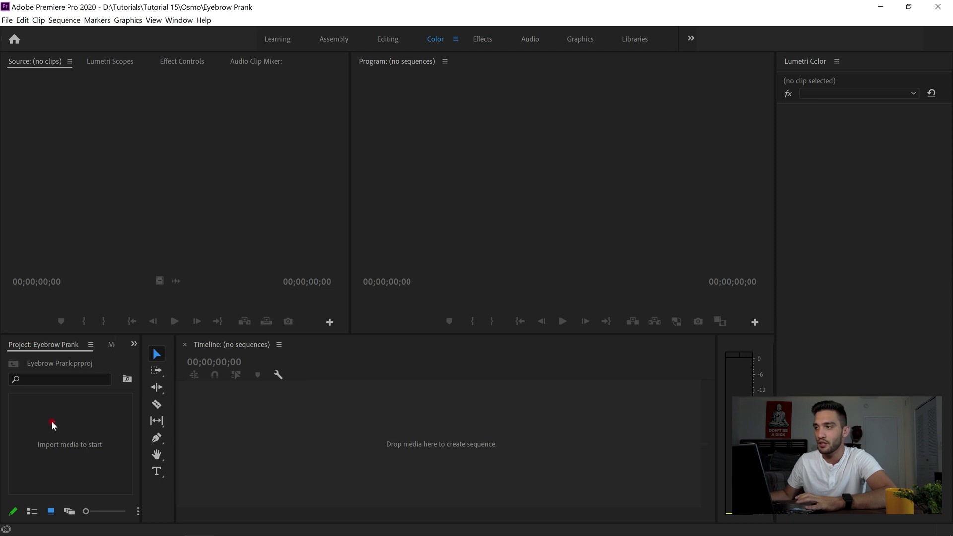
{"action": "left_click", "coordinate": [334, 41]}
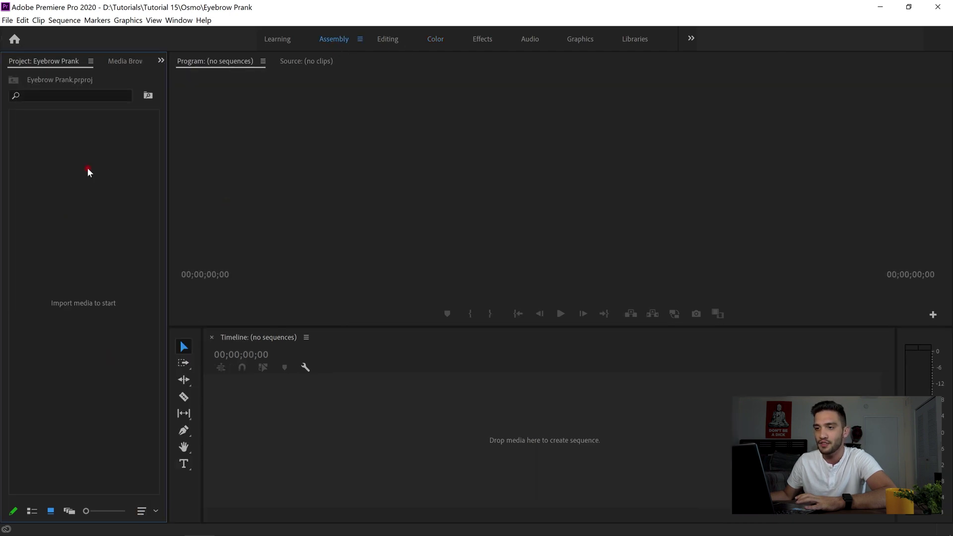
Create Sequence 01 from the RED R3D 4K HD 16x9 23.976 preset
{"action": "right_click", "coordinate": [72, 154]}
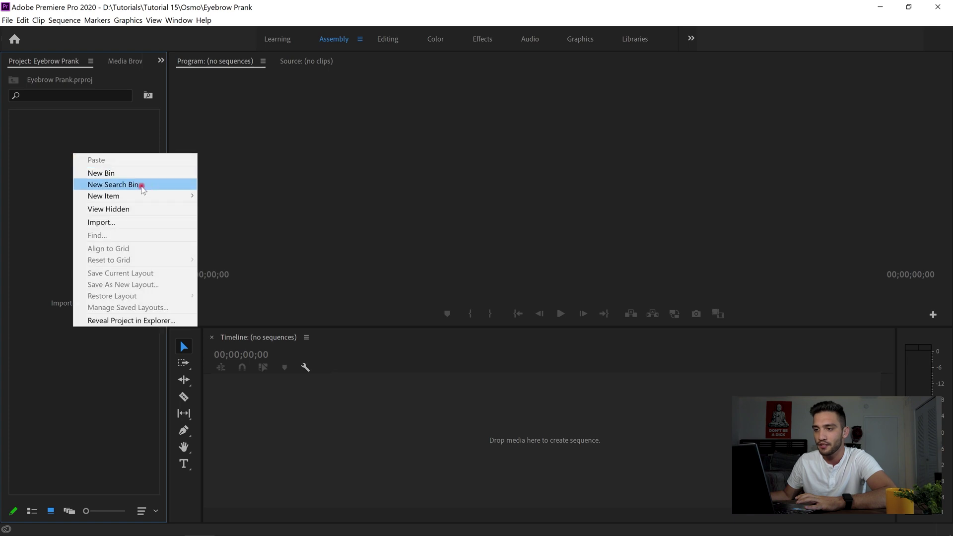
{"action": "mouse_move", "coordinate": [156, 196]}
{"action": "left_click", "coordinate": [215, 193]}
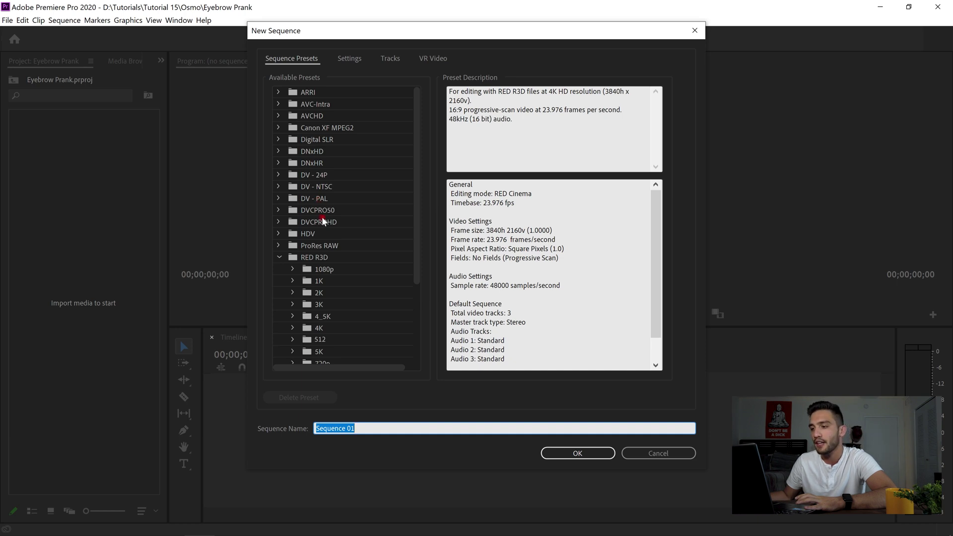
{"action": "scroll", "coordinate": [324, 219], "scroll_direction": "down", "scroll_amount": 3}
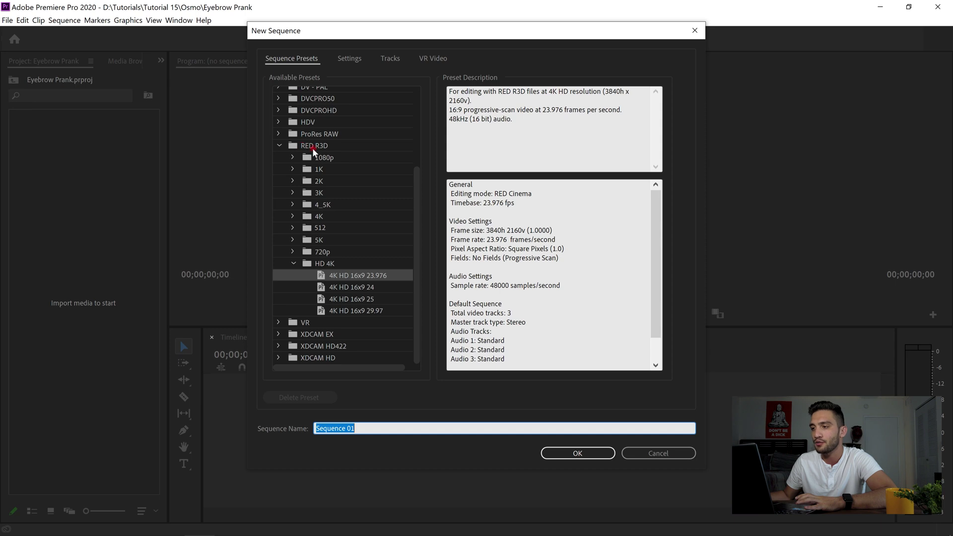
{"action": "left_click", "coordinate": [294, 157]}
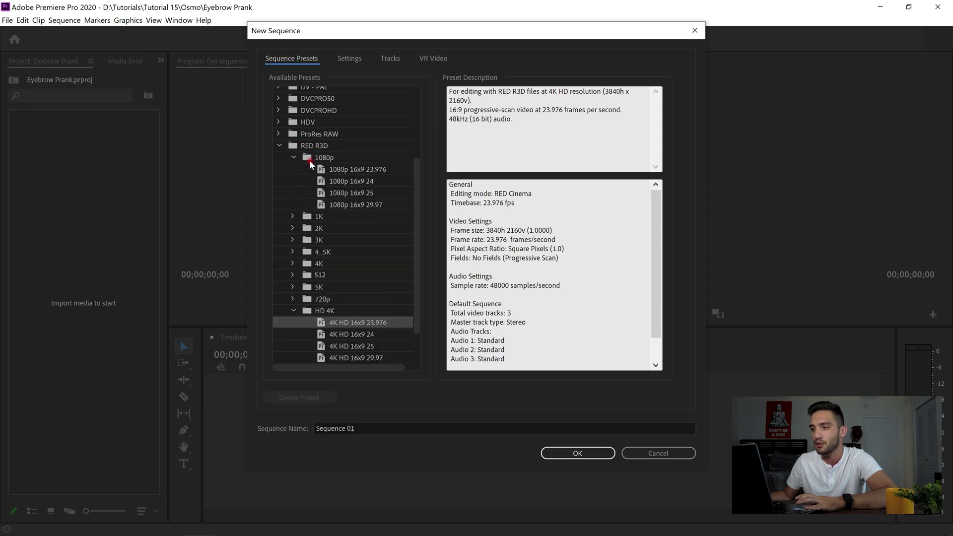
{"action": "left_click", "coordinate": [332, 169]}
{"action": "left_click", "coordinate": [293, 157]}
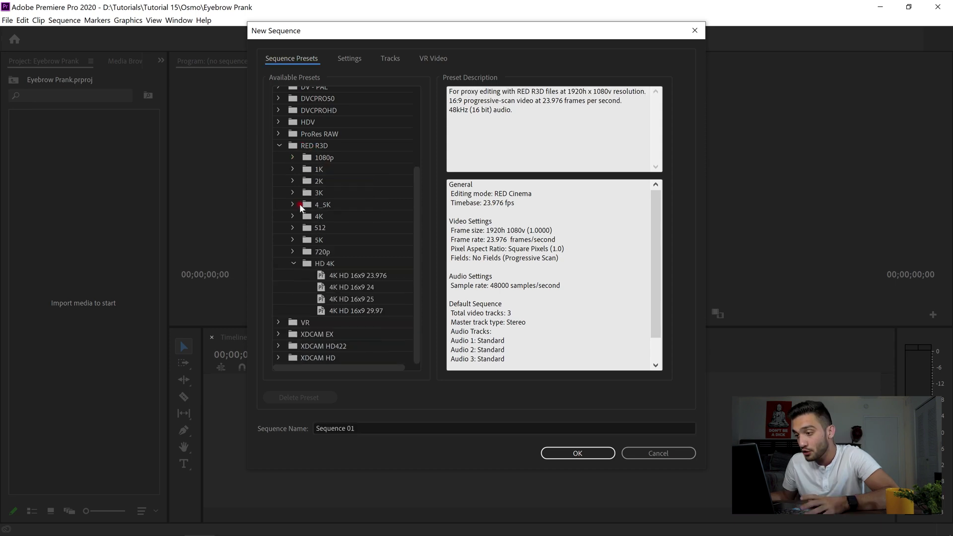
{"action": "left_click", "coordinate": [343, 276]}
{"action": "left_click", "coordinate": [561, 453]}
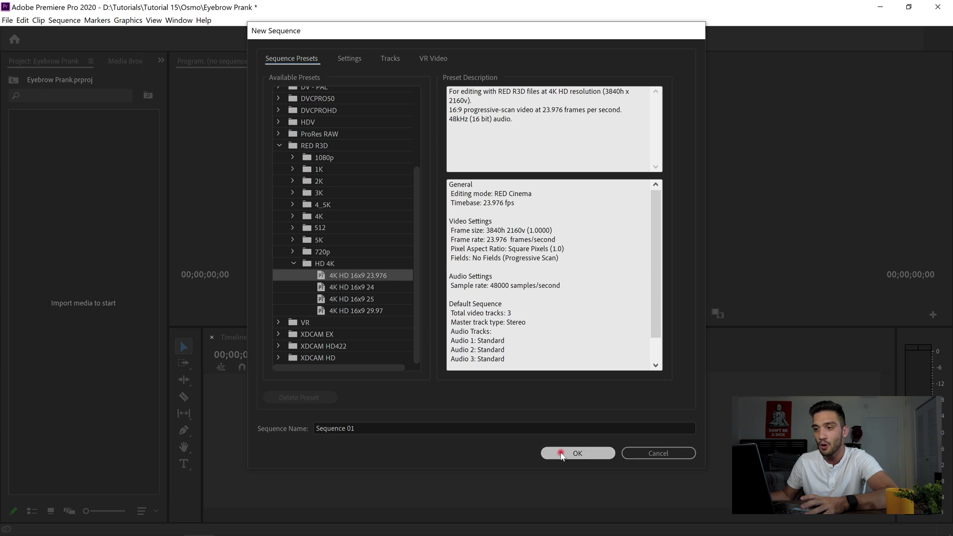
Import Trimmer Sound and Sample Trimmer from the Trimmer folder into the Project panel
{"action": "mouse_move", "coordinate": [76, 534]}
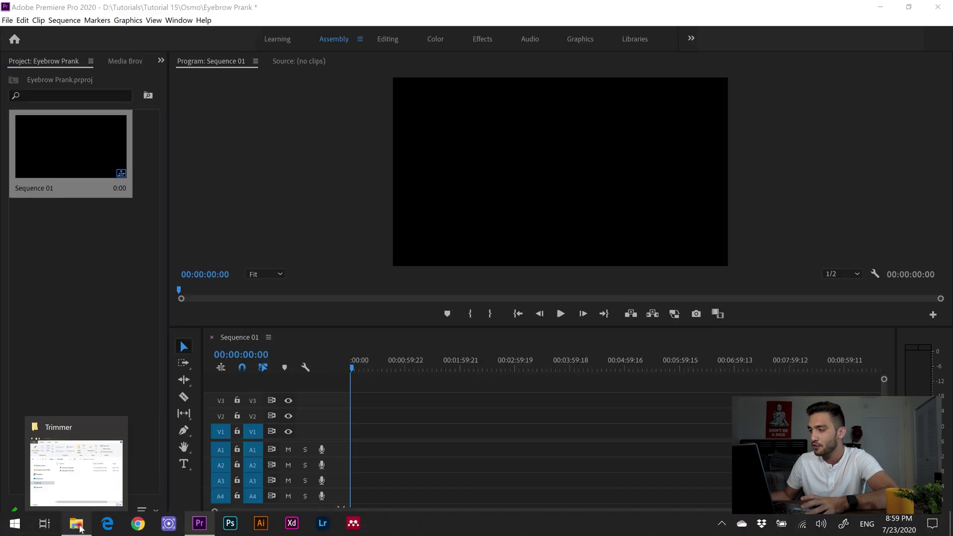
{"action": "left_click", "coordinate": [74, 461]}
{"action": "left_click_drag", "start_coordinate": [665, 315], "coordinate": [103, 319]}
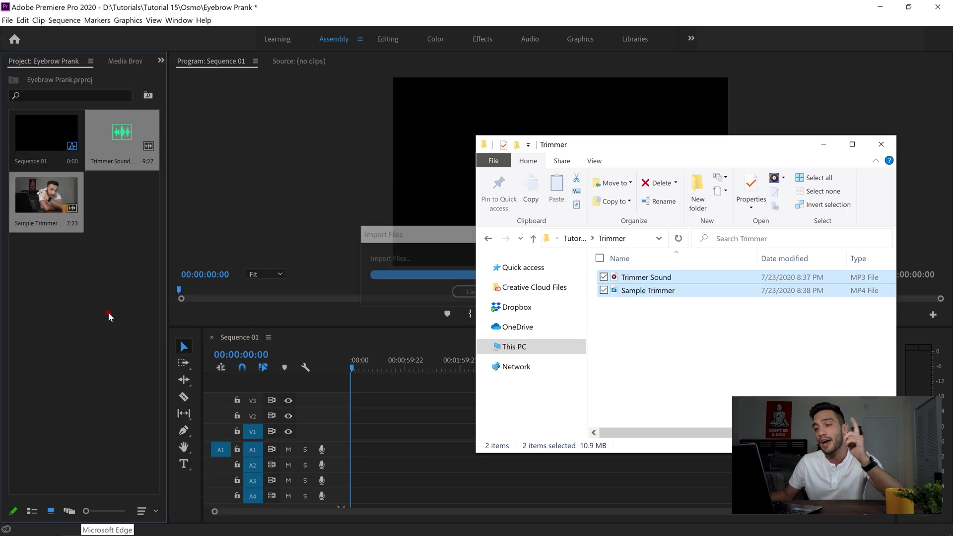
Place the Sample Trimmer clip on the timeline, zoom in on it, and play it
{"action": "left_click", "coordinate": [129, 261]}
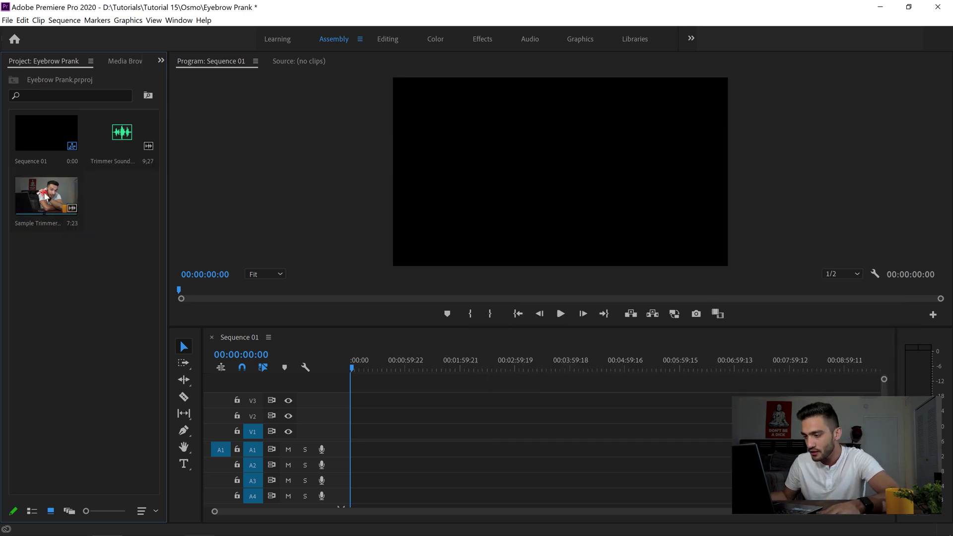
{"action": "left_click_drag", "start_coordinate": [44, 196], "coordinate": [320, 441]}
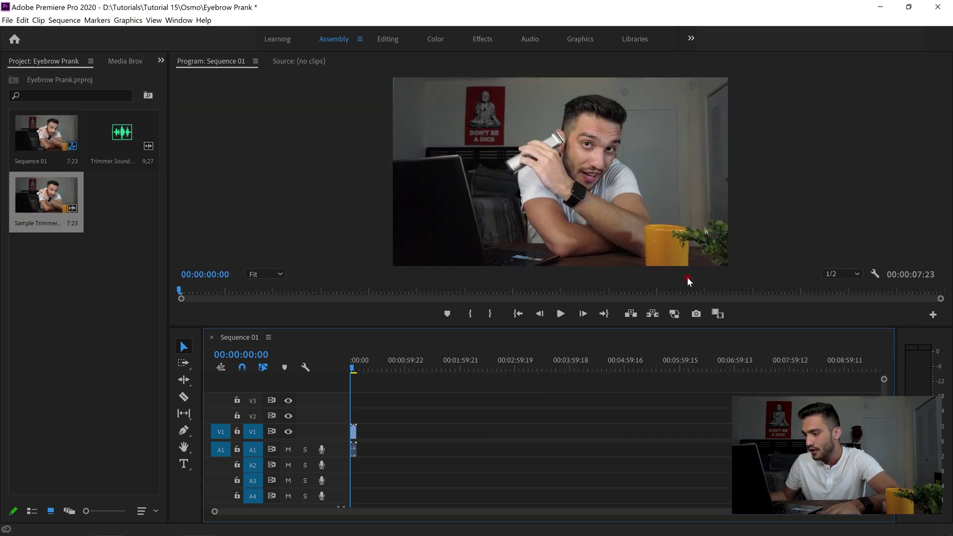
{"action": "left_click_drag", "start_coordinate": [883, 511], "coordinate": [650, 508]}
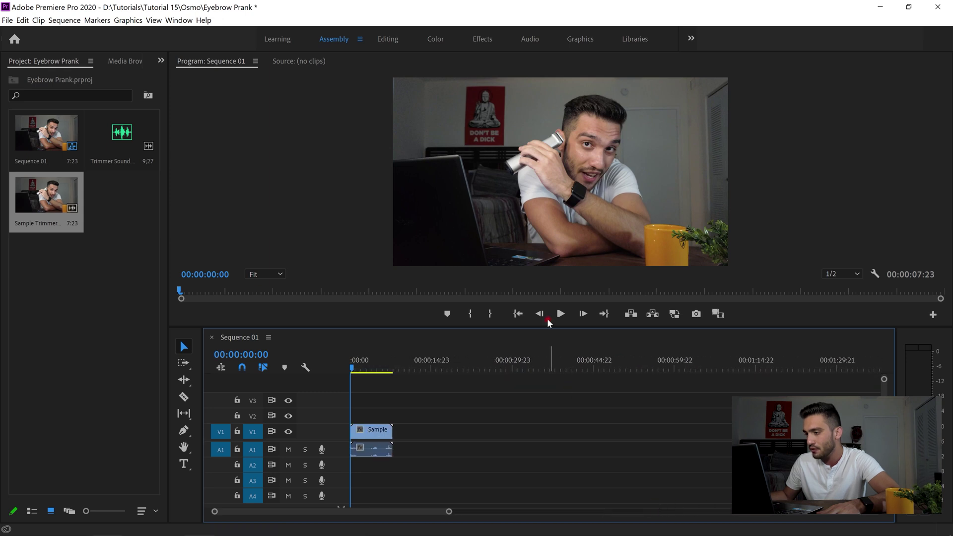
{"action": "left_click", "coordinate": [536, 318]}
{"action": "left_click", "coordinate": [555, 317]}
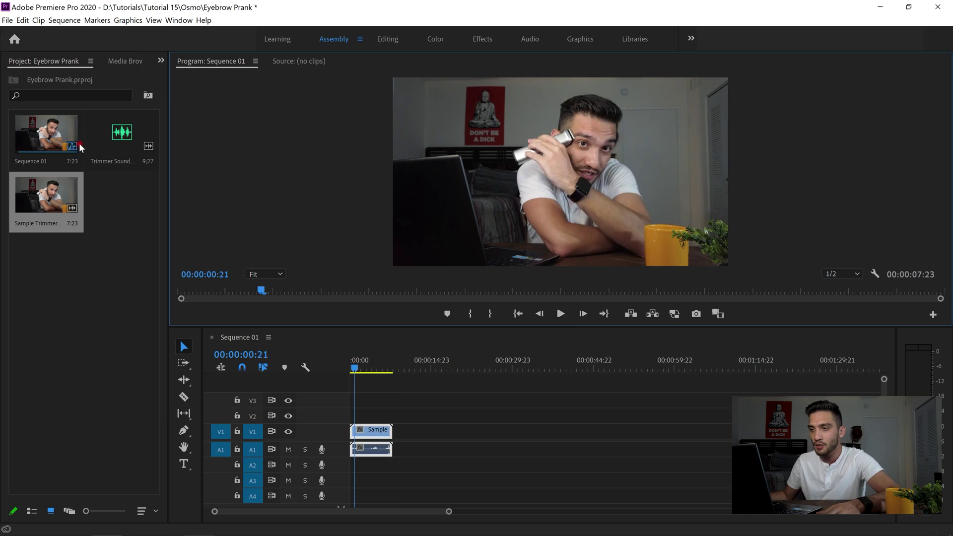
Add Trimmer Sound to audio track A2 and play the sequence from the start
{"action": "left_click_drag", "start_coordinate": [112, 143], "coordinate": [351, 471]}
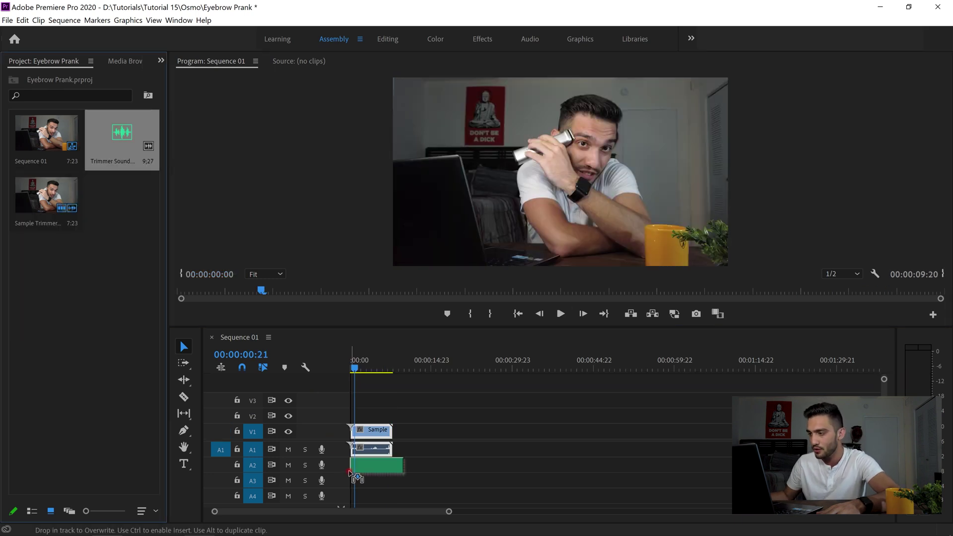
{"action": "left_click", "coordinate": [517, 314]}
{"action": "left_click", "coordinate": [561, 313]}
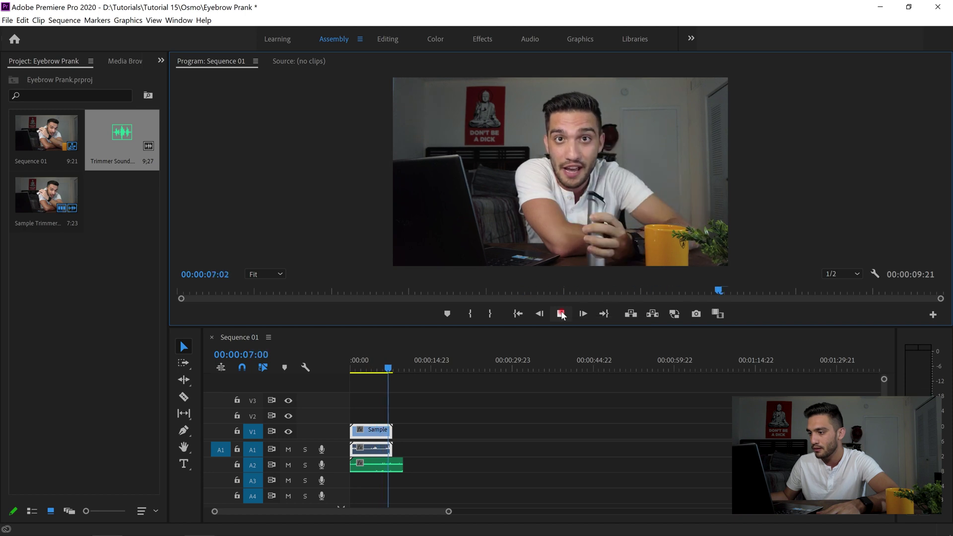
{"action": "key", "text": "space"}
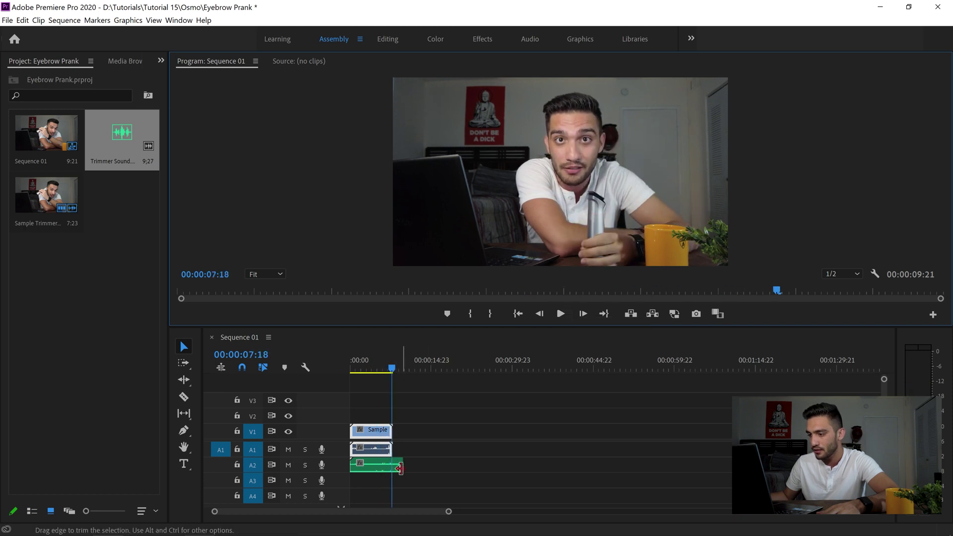
Shorten the end of the Trimmer Sound clip and preview the result
{"action": "left_click_drag", "start_coordinate": [403, 464], "coordinate": [406, 490]}
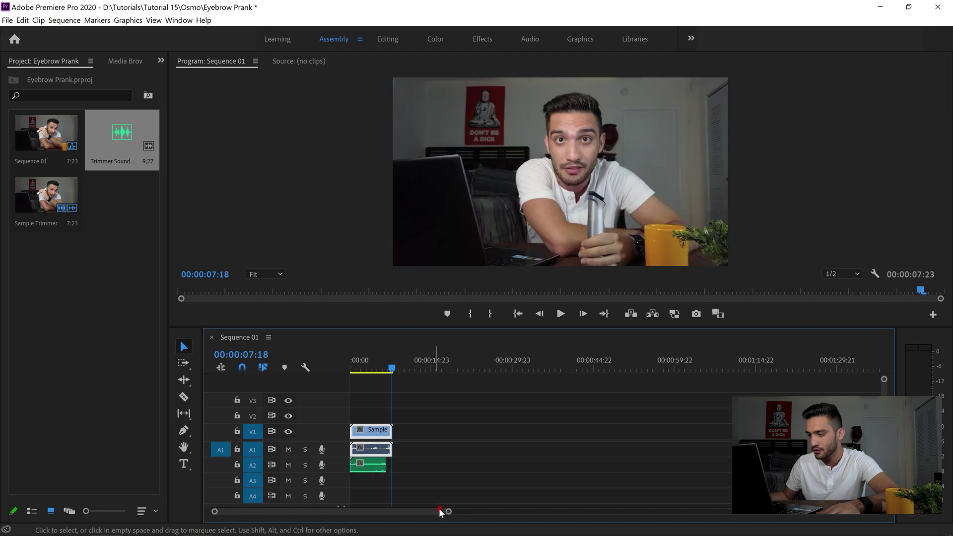
{"action": "left_click_drag", "start_coordinate": [444, 515], "coordinate": [382, 513]}
{"action": "left_click", "coordinate": [402, 363]}
{"action": "key", "text": "space"}
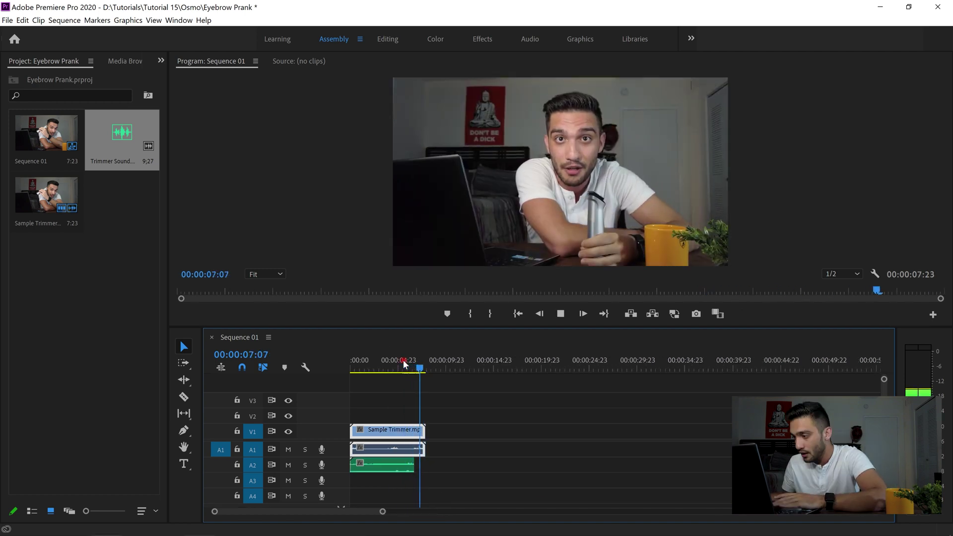
{"action": "key", "text": "Home"}
{"action": "key", "text": "="}
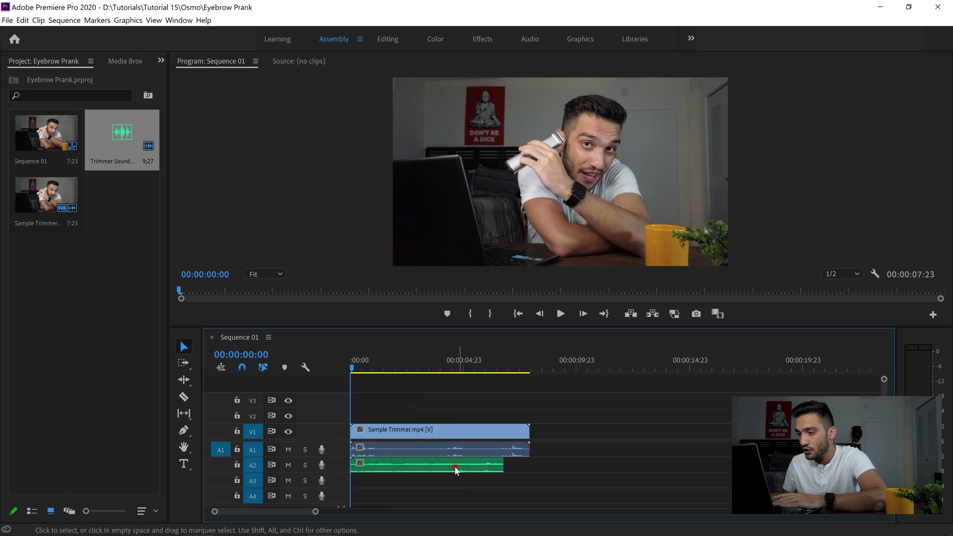
Zoom the Program monitor to 400% and scroll the view to the eyebrows
{"action": "left_click", "coordinate": [256, 274]}
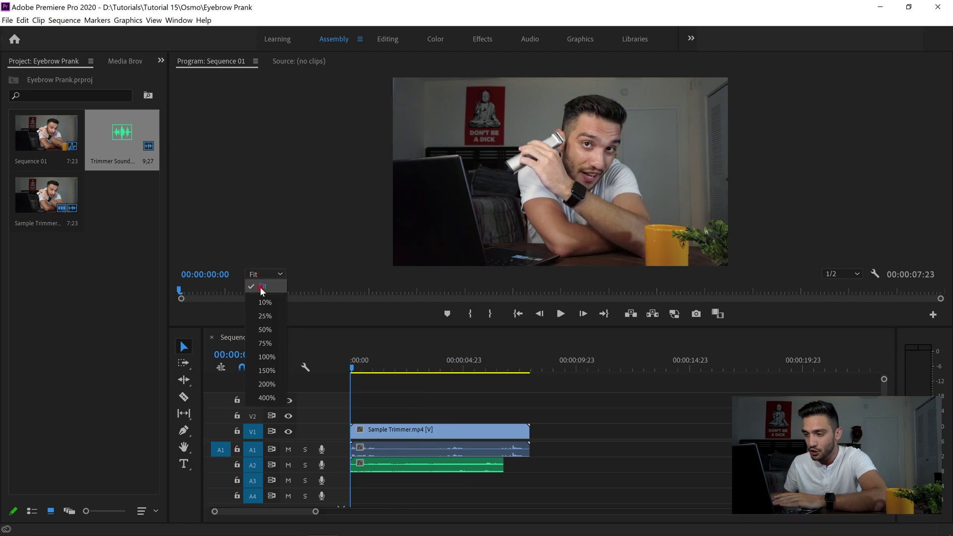
{"action": "left_click", "coordinate": [266, 398]}
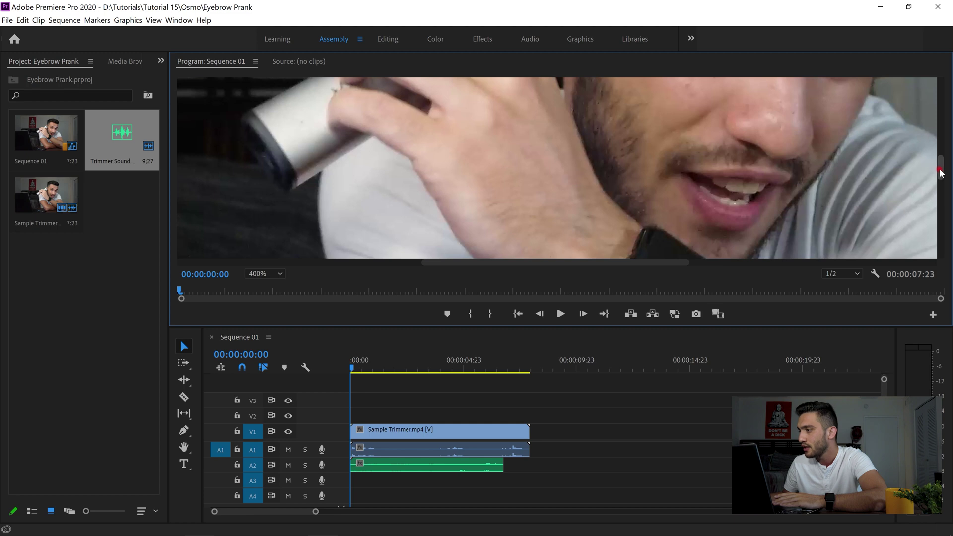
{"action": "left_click_drag", "start_coordinate": [940, 171], "coordinate": [946, 148]}
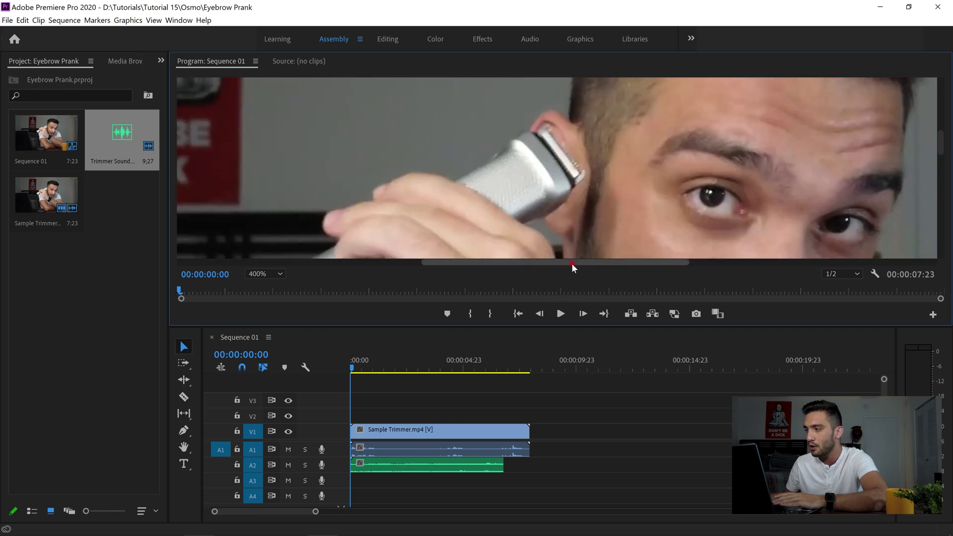
{"action": "left_click_drag", "start_coordinate": [572, 268], "coordinate": [623, 263]}
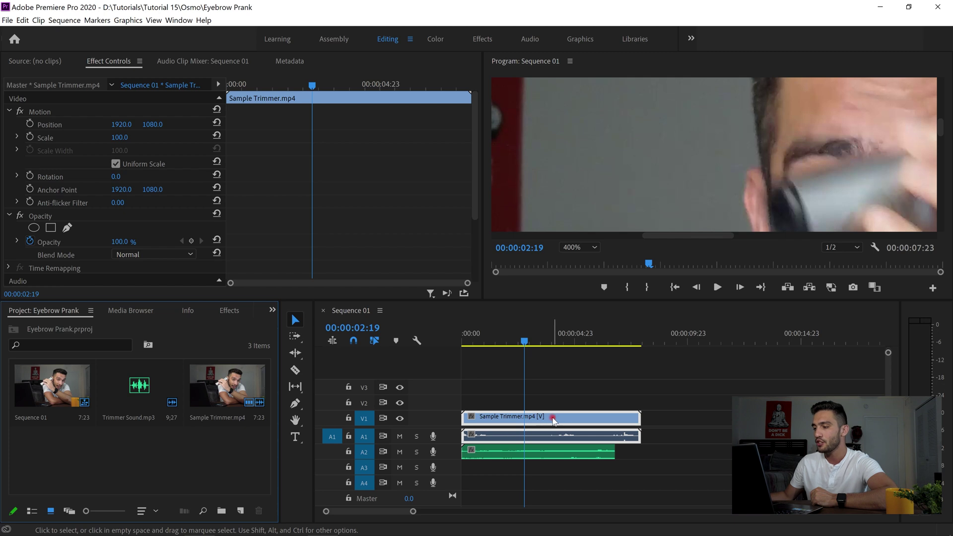
Paste a video-only copy of Sample Trimmer.mp4 onto V2 at the sequence start
{"action": "left_click", "coordinate": [554, 420]}
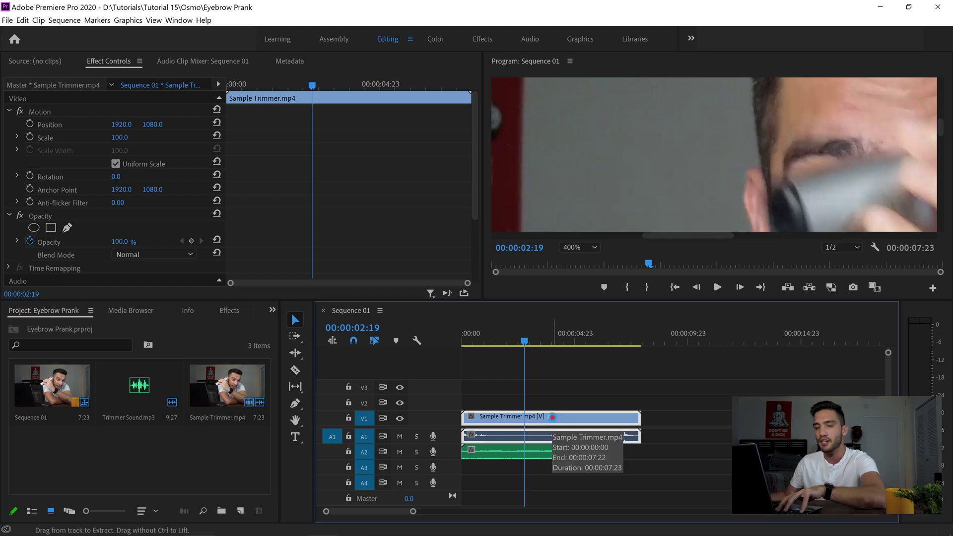
{"action": "left_click", "coordinate": [656, 341]}
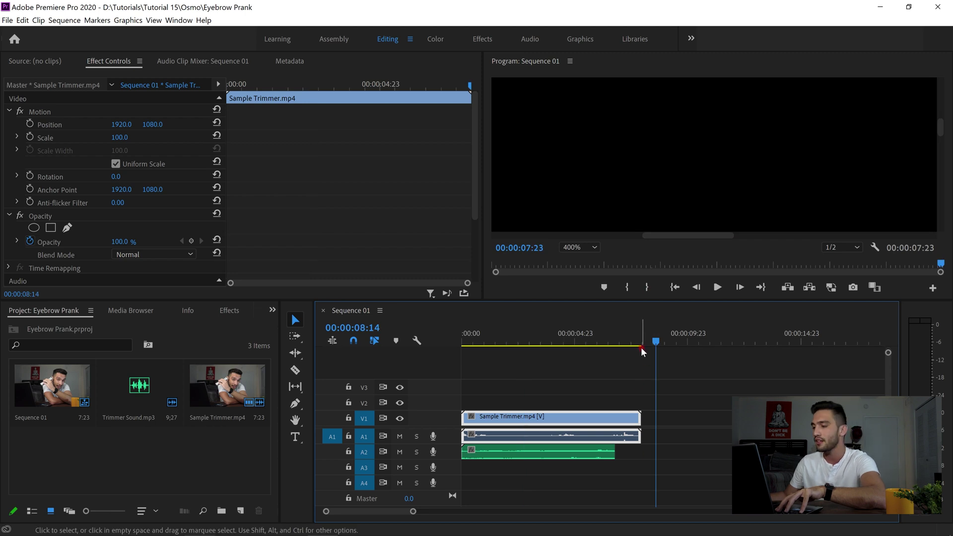
{"action": "key", "text": "ctrl+v"}
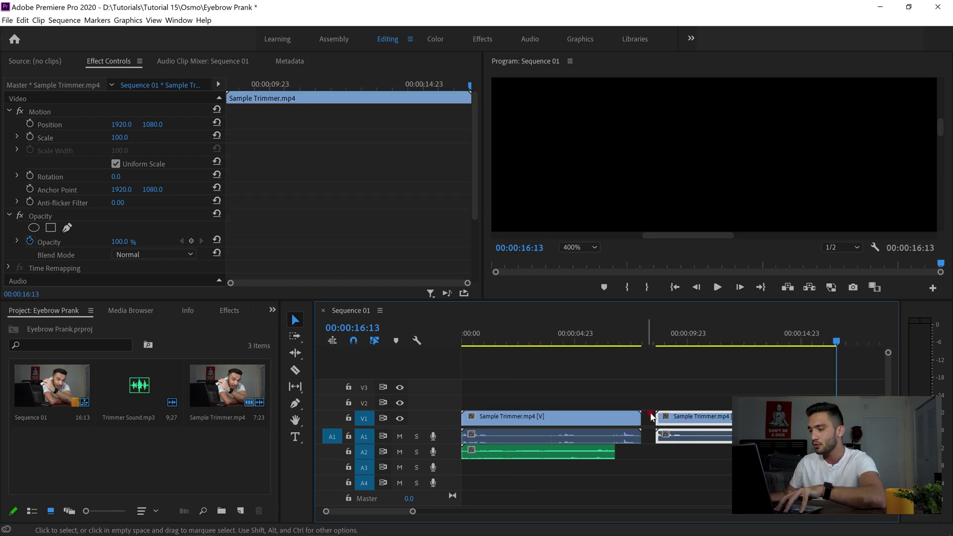
{"action": "right_click", "coordinate": [679, 421]}
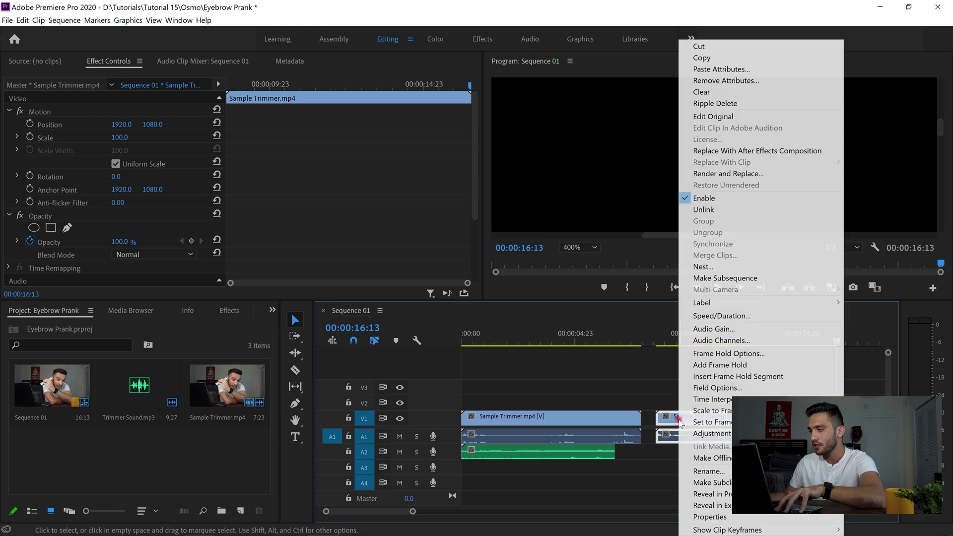
{"action": "left_click", "coordinate": [729, 210]}
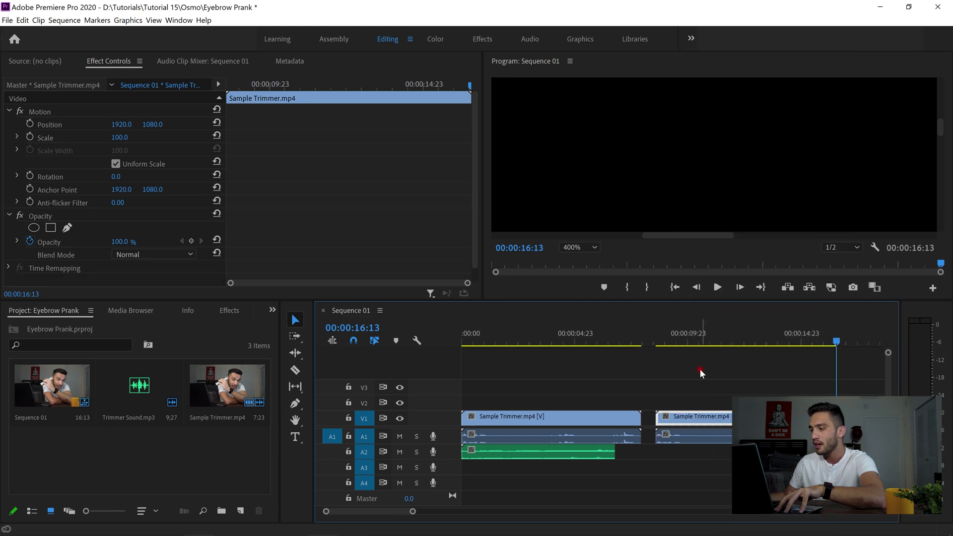
{"action": "left_click", "coordinate": [705, 435]}
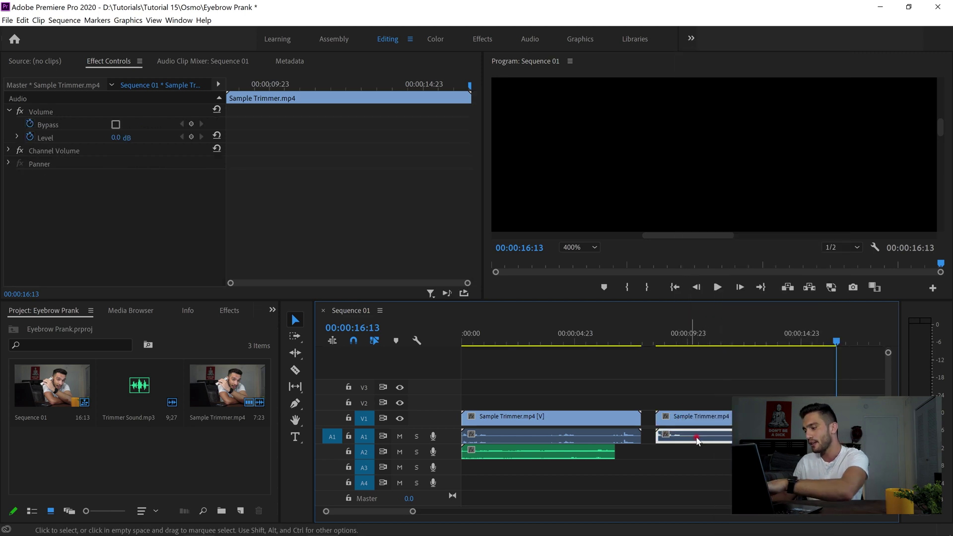
{"action": "left_click", "coordinate": [693, 441]}
{"action": "key", "text": "Delete"}
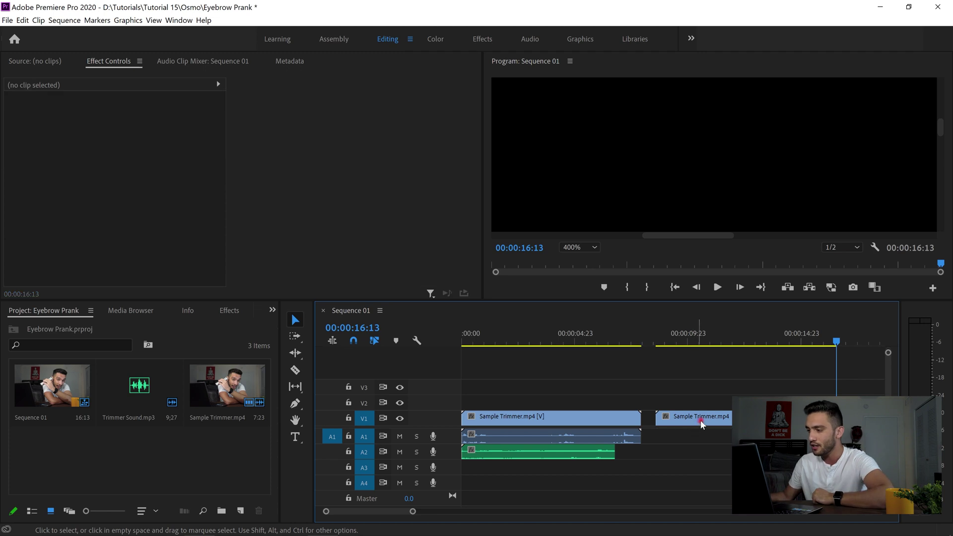
{"action": "left_click_drag", "start_coordinate": [700, 420], "coordinate": [492, 400]}
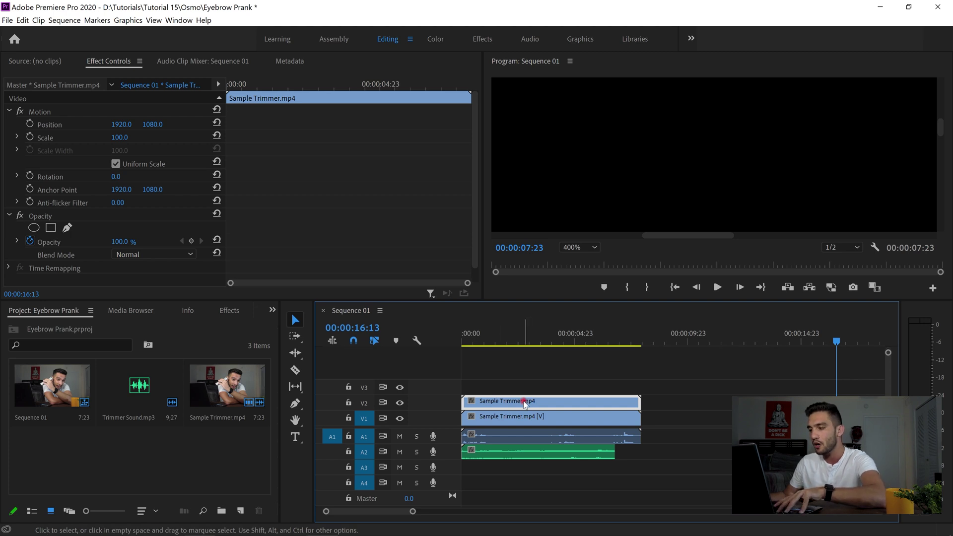
Paste another Sample Trimmer.mp4 copy and move it onto V3 at zero
{"action": "left_click", "coordinate": [661, 341]}
{"action": "key", "text": "ctrl+v"}
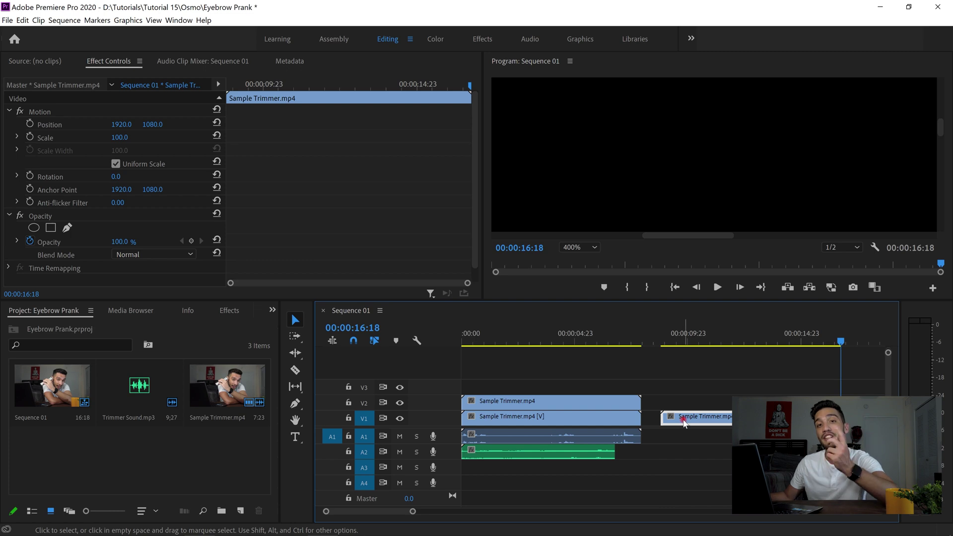
{"action": "left_click_drag", "start_coordinate": [683, 422], "coordinate": [483, 390]}
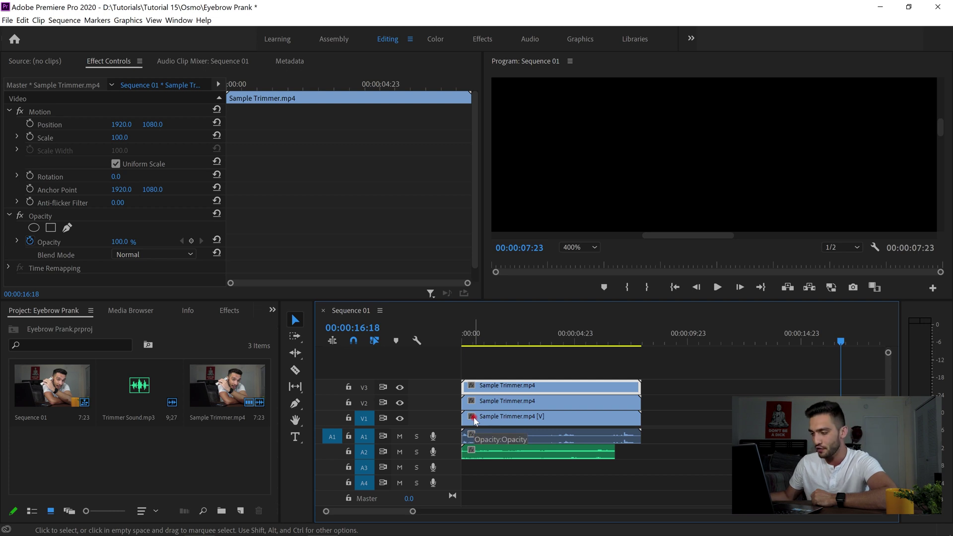
Find the frame where shaving starts and park the playhead at 00:00:02:19
{"action": "left_click", "coordinate": [489, 342]}
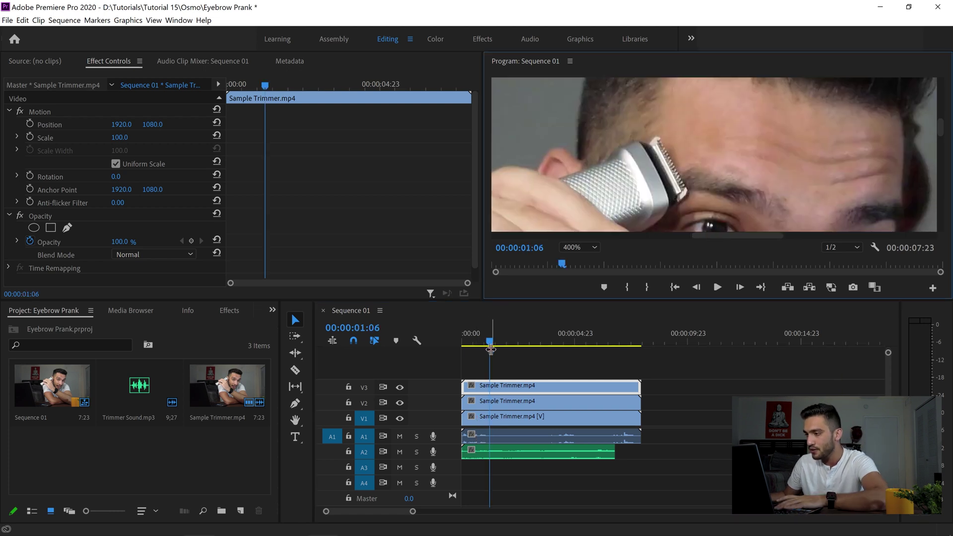
{"action": "key", "text": "space"}
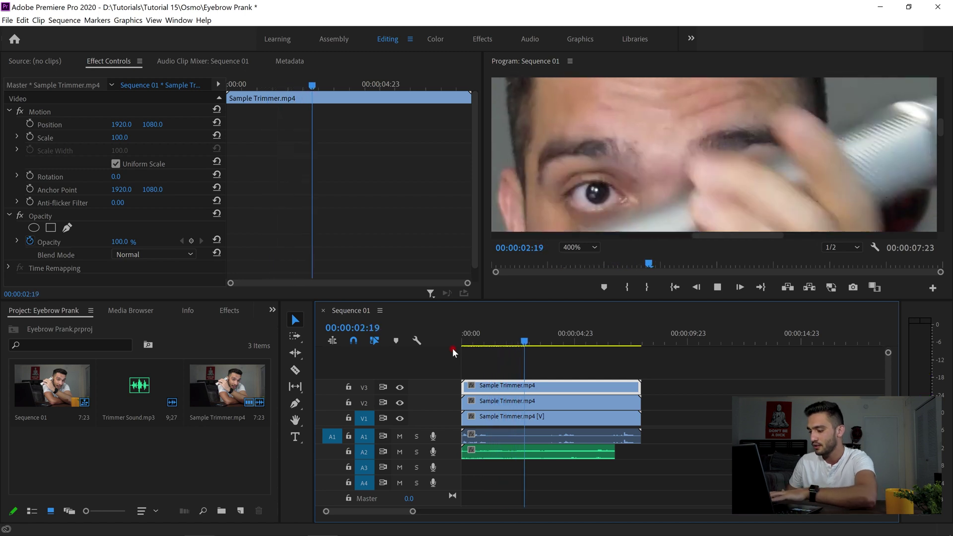
{"action": "key", "text": "space"}
{"action": "key", "text": "Left"}
{"action": "key", "text": "Left"}
{"action": "key", "text": "Left"}
{"action": "key", "text": "Left"}
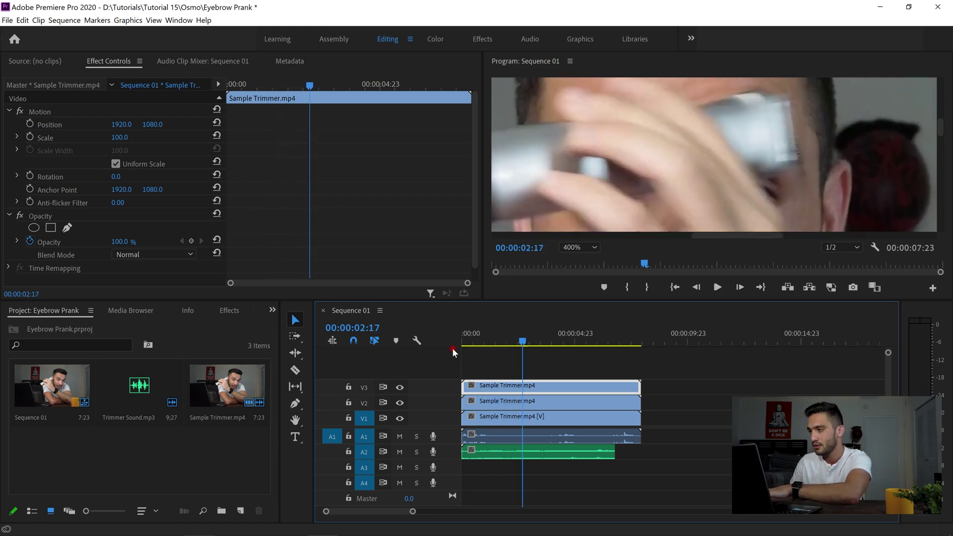
{"action": "key", "text": "Right"}
{"action": "key", "text": "Right"}
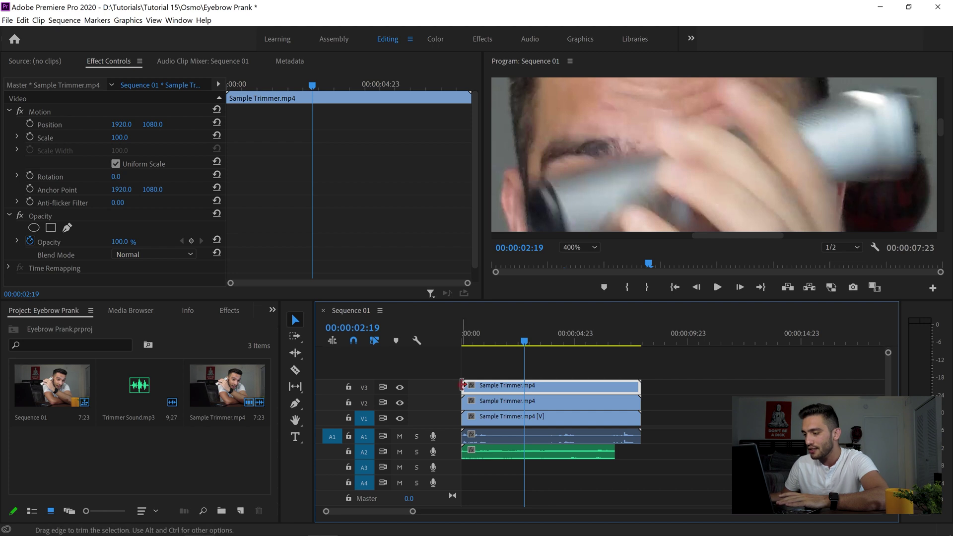
Trim the V3 copy to start later, trim V2 to the playhead, and save
{"action": "left_click_drag", "start_coordinate": [463, 385], "coordinate": [588, 385]}
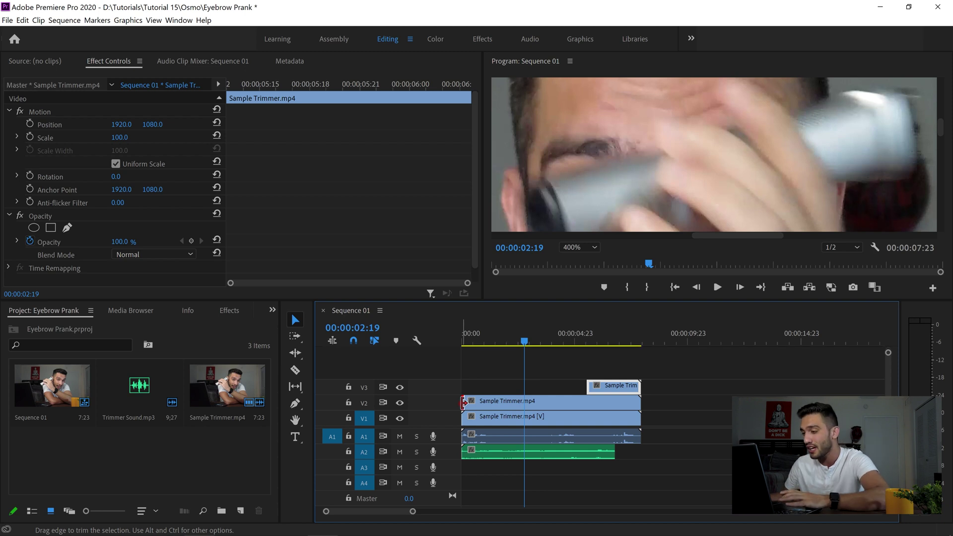
{"action": "left_click_drag", "start_coordinate": [463, 402], "coordinate": [525, 402]}
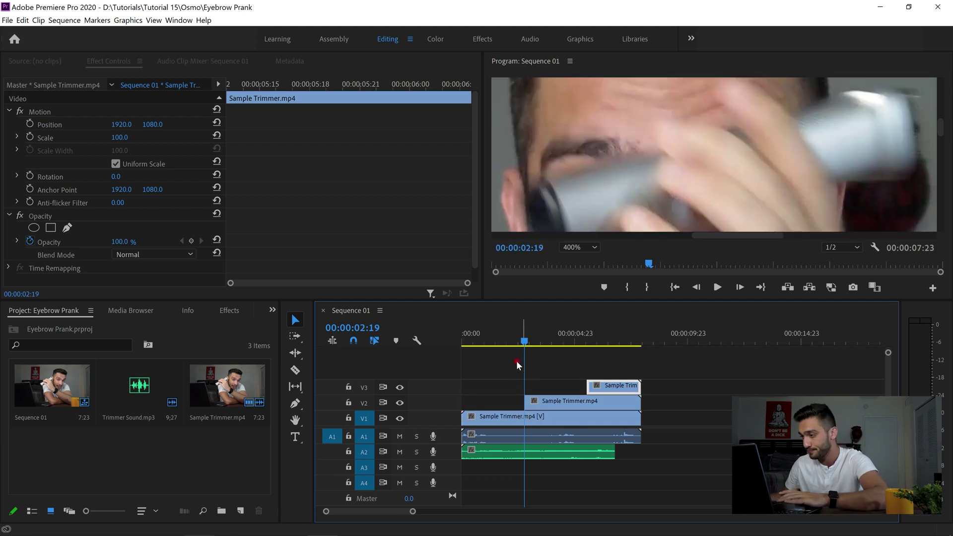
{"action": "key", "text": "ctrl+s"}
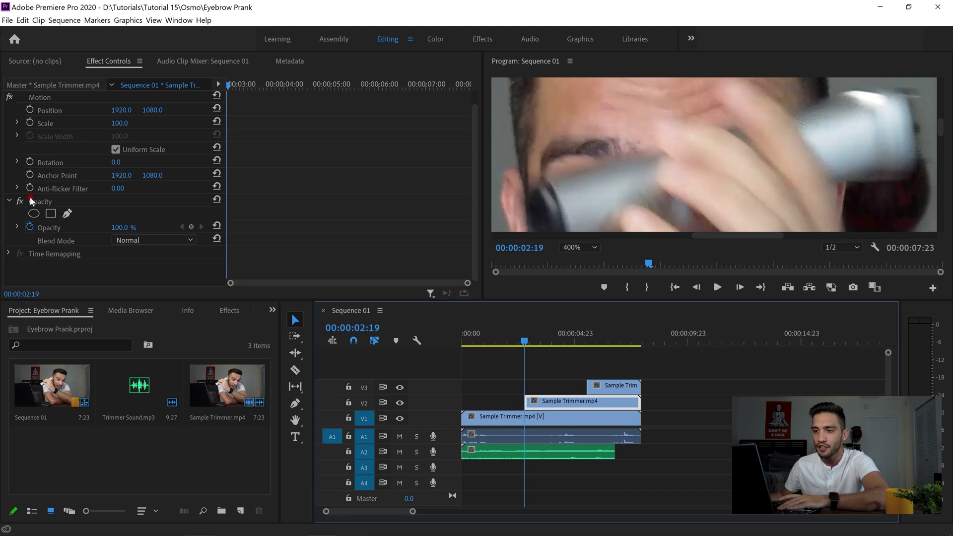
Start a pen mask on the V2 clip's Opacity and trace along the eyebrow's top edge
{"action": "left_click", "coordinate": [67, 214]}
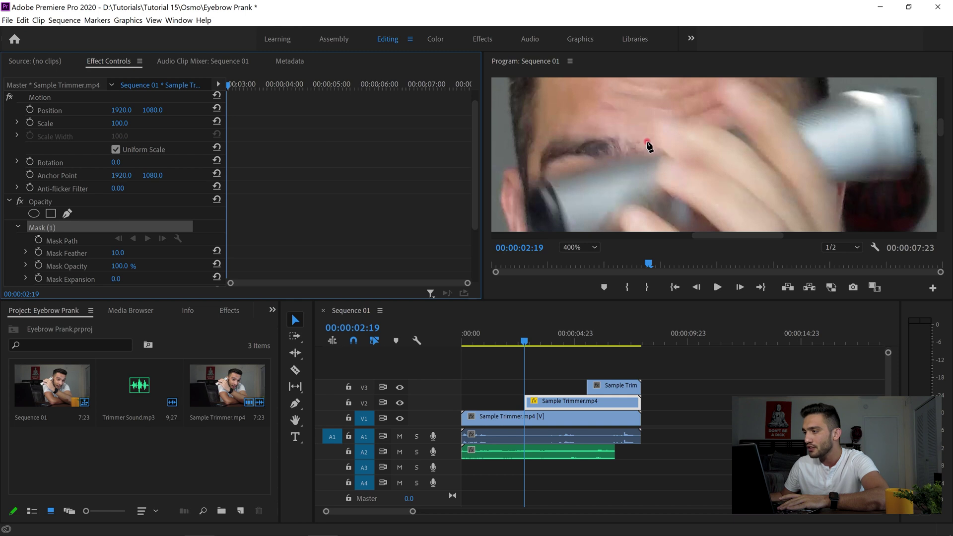
{"action": "left_click", "coordinate": [659, 150]}
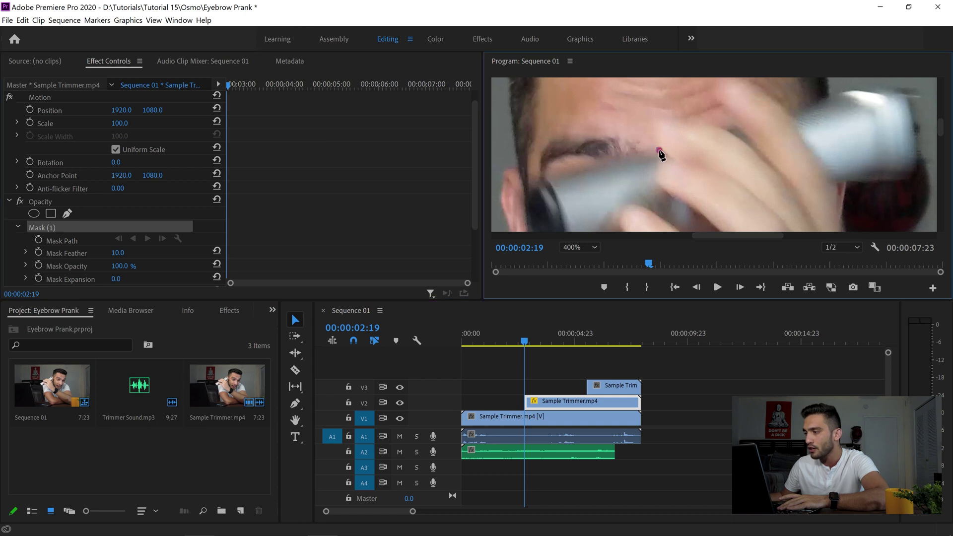
{"action": "left_click", "coordinate": [630, 135]}
{"action": "left_click", "coordinate": [583, 131]}
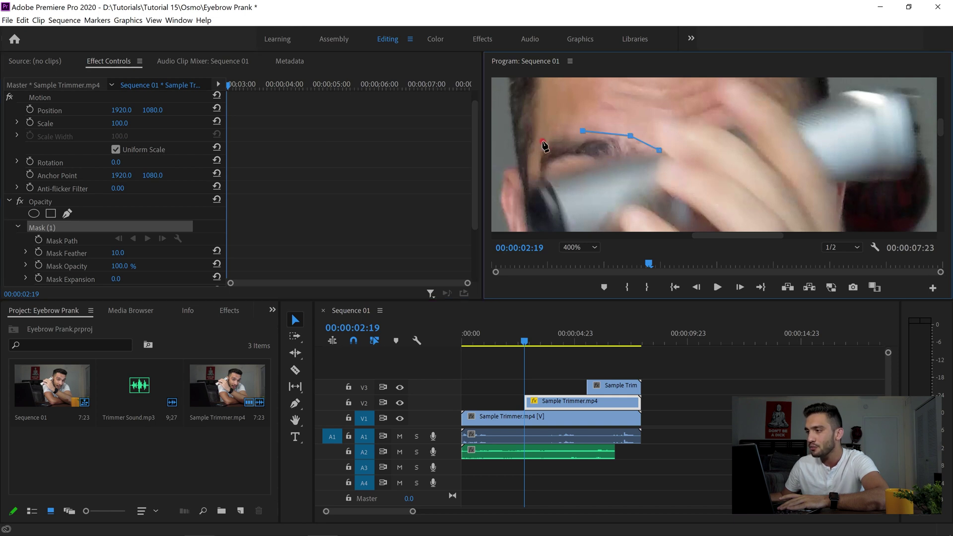
{"action": "left_click", "coordinate": [544, 135]}
{"action": "left_click", "coordinate": [532, 161]}
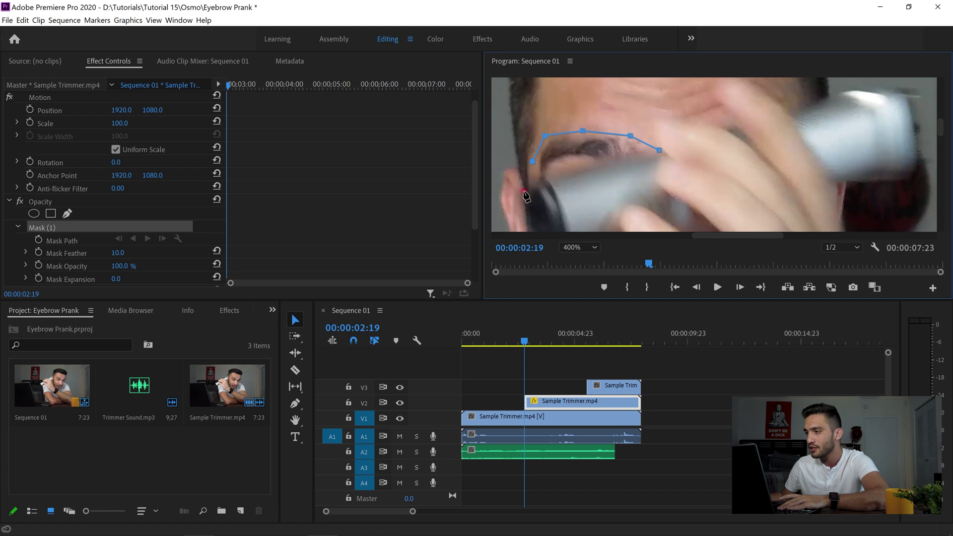
Trace the mask along the eyebrow's underside and close the path at its inner end
{"action": "left_click", "coordinate": [528, 195]}
{"action": "left_click", "coordinate": [556, 196]}
{"action": "left_click", "coordinate": [572, 173]}
{"action": "left_click", "coordinate": [597, 169]}
{"action": "left_click", "coordinate": [622, 178]}
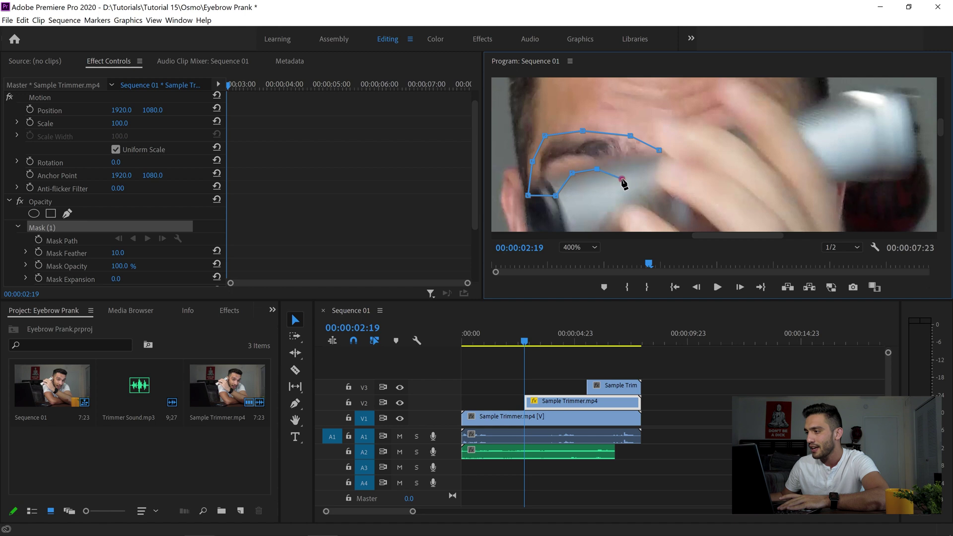
{"action": "left_click", "coordinate": [650, 184]}
{"action": "left_click", "coordinate": [667, 170]}
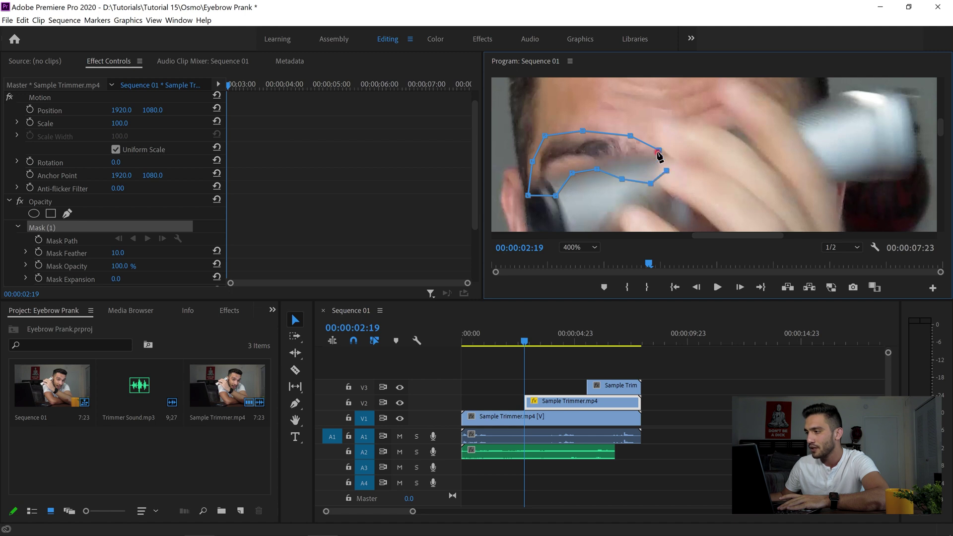
{"action": "left_click", "coordinate": [660, 150]}
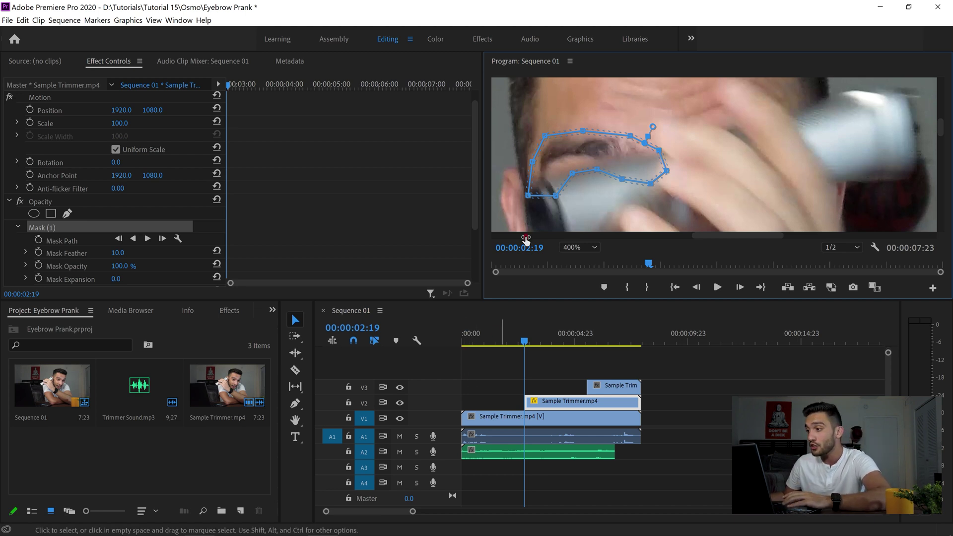
Move the mask up onto forehead skin, adjust its lower-left vertex, and switch to the Color workspace
{"action": "left_click_drag", "start_coordinate": [567, 156], "coordinate": [563, 111]}
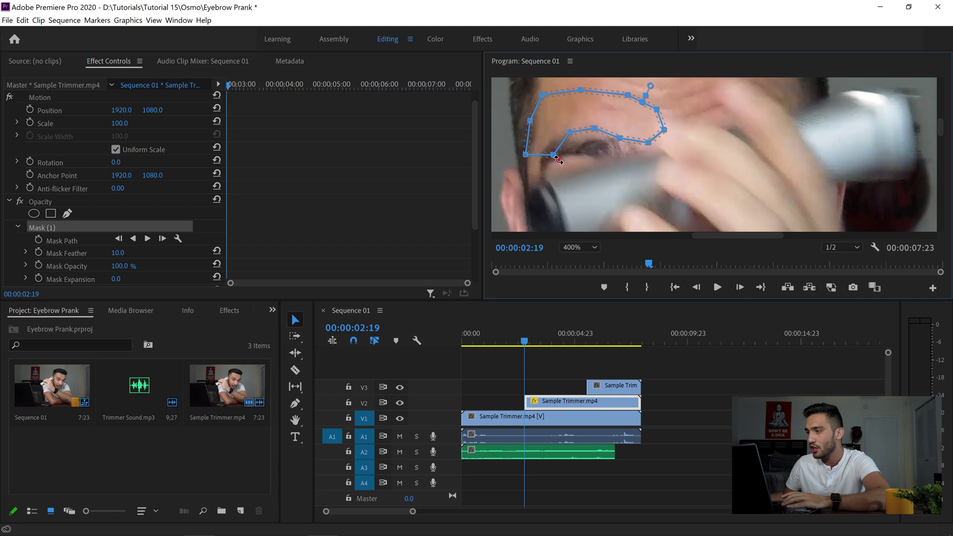
{"action": "left_click_drag", "start_coordinate": [553, 158], "coordinate": [550, 145]}
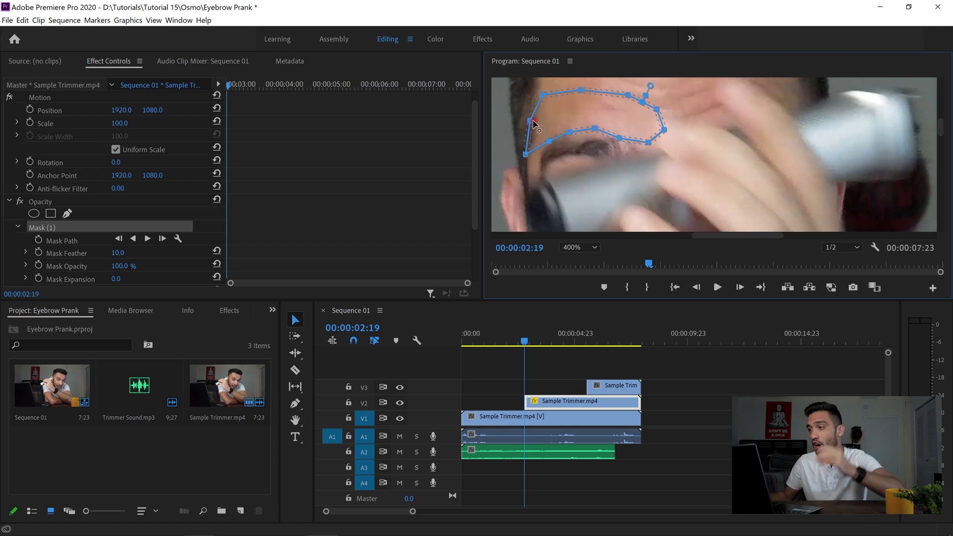
{"action": "key", "text": "alt+shift+4"}
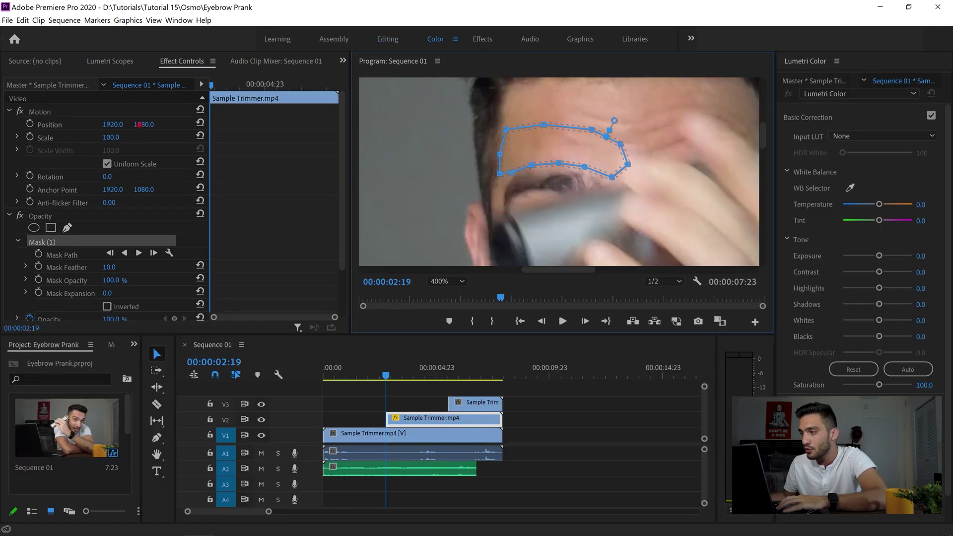
Set the V2 copy's Position Y to 1158 and add a first Mask Path keyframe at 00:00:02:19
{"action": "left_click_drag", "start_coordinate": [139, 124], "coordinate": [184, 98]}
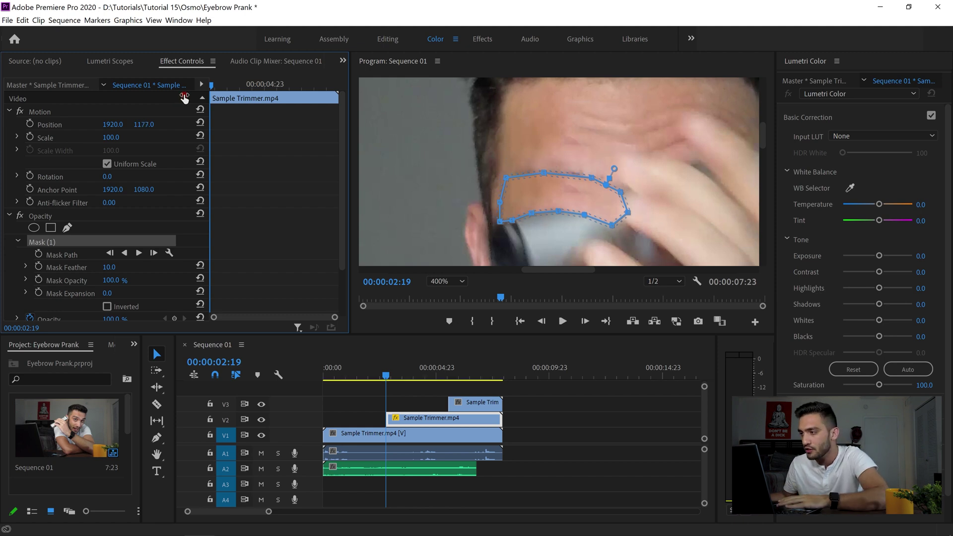
{"action": "left_click_drag", "start_coordinate": [141, 120], "coordinate": [123, 122]}
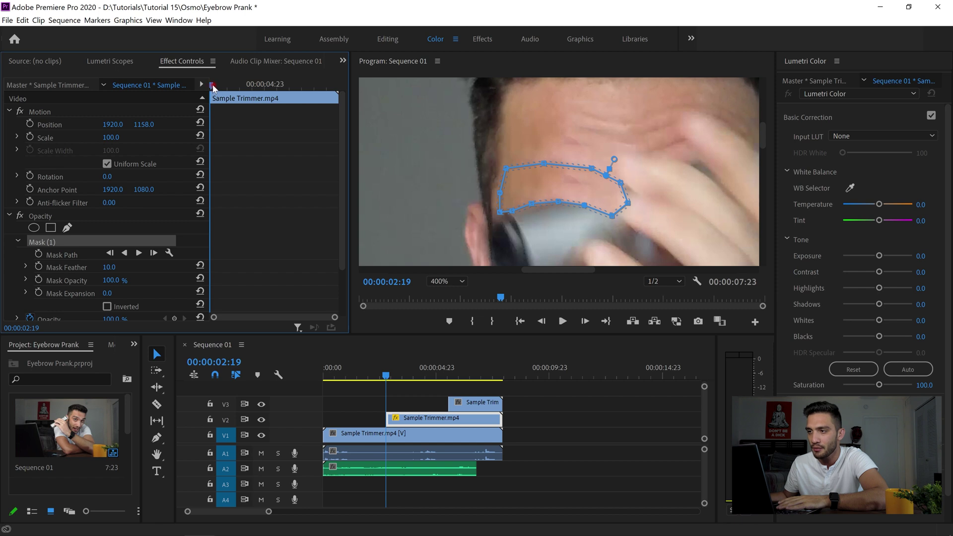
{"action": "left_click", "coordinate": [213, 88]}
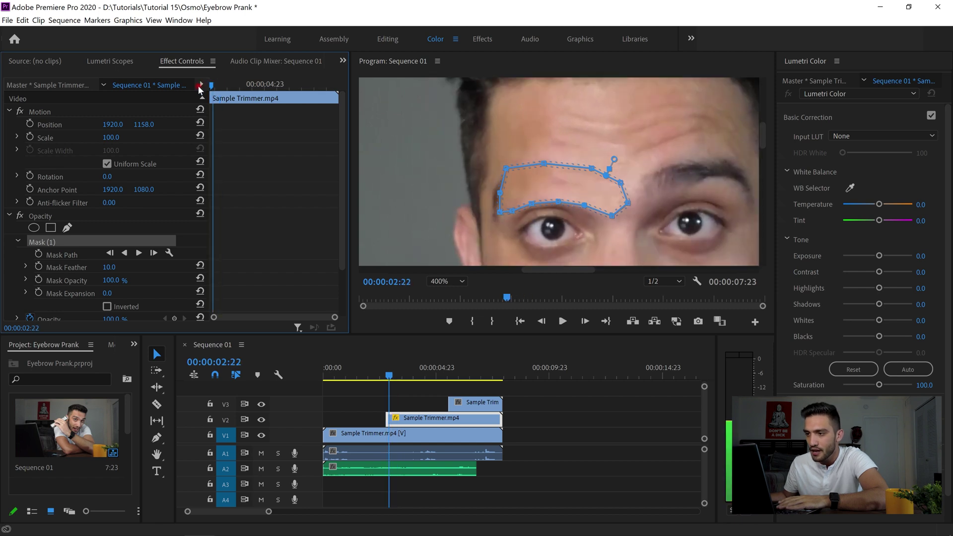
{"action": "left_click", "coordinate": [38, 254]}
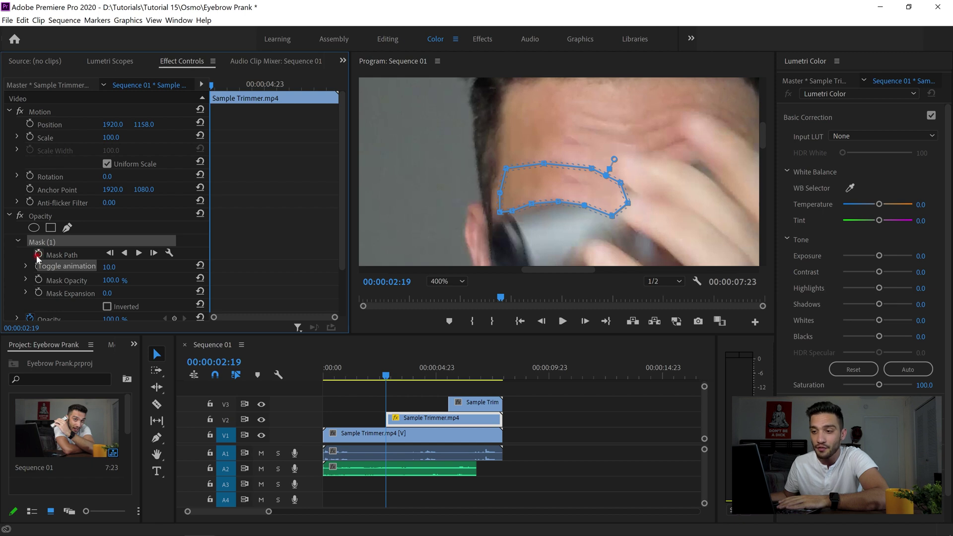
{"action": "left_click", "coordinate": [53, 254]}
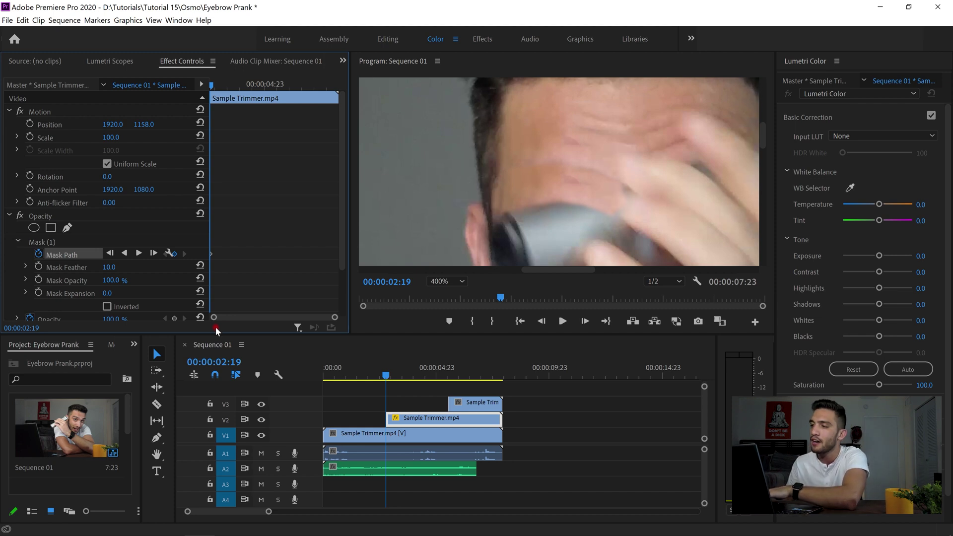
At 00:00:02:20, pull the mask's lower-left point down and raise its feather to 60
{"action": "key", "text": "Right"}
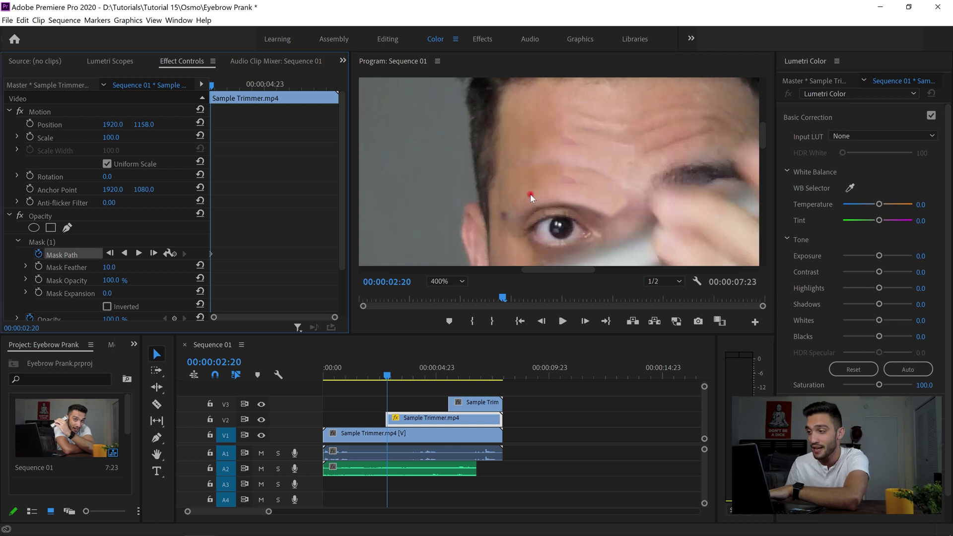
{"action": "left_click", "coordinate": [118, 243]}
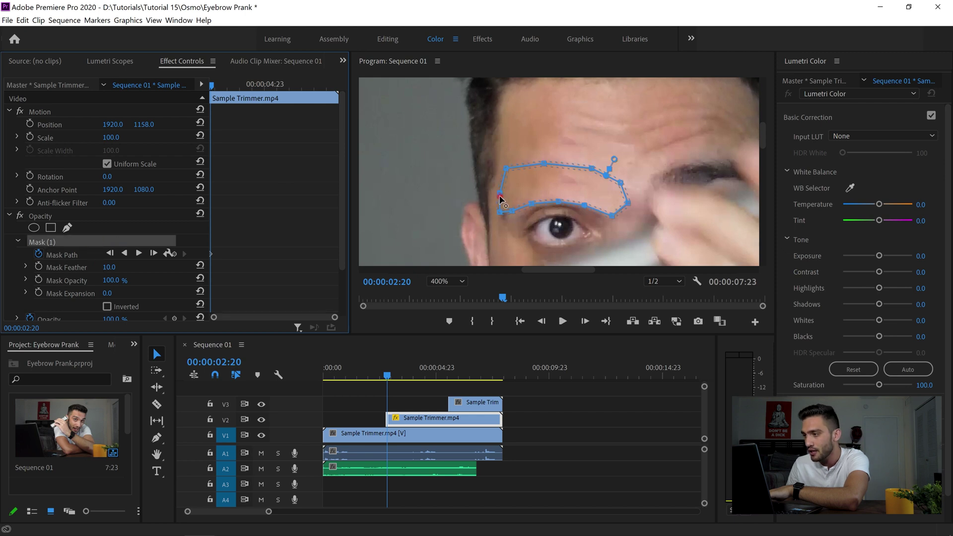
{"action": "left_click", "coordinate": [500, 198]}
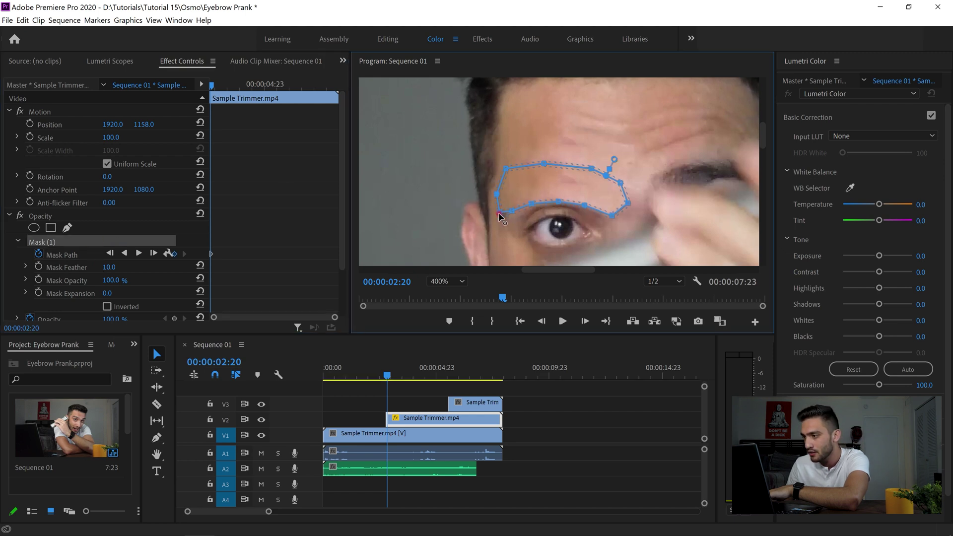
{"action": "left_click_drag", "start_coordinate": [499, 215], "coordinate": [497, 229]}
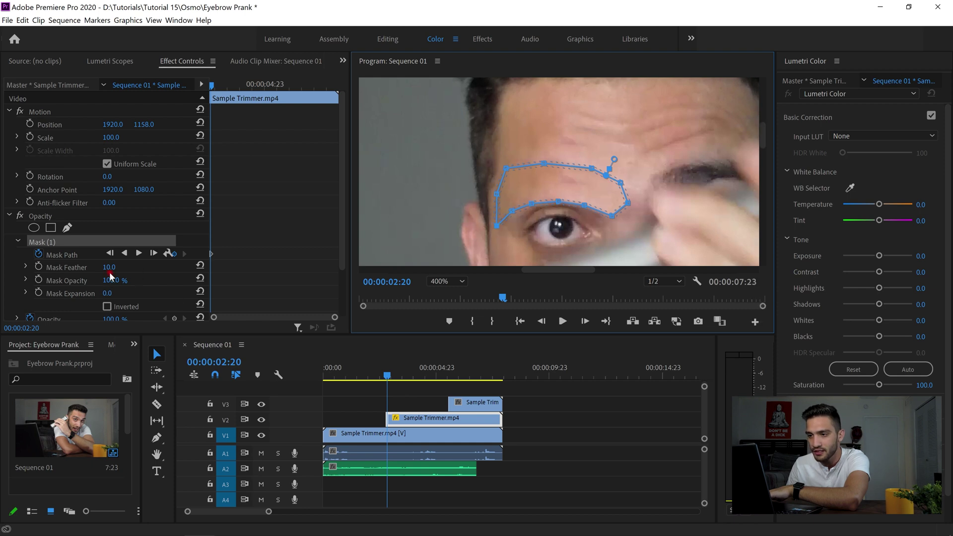
{"action": "left_click_drag", "start_coordinate": [110, 274], "coordinate": [148, 267]}
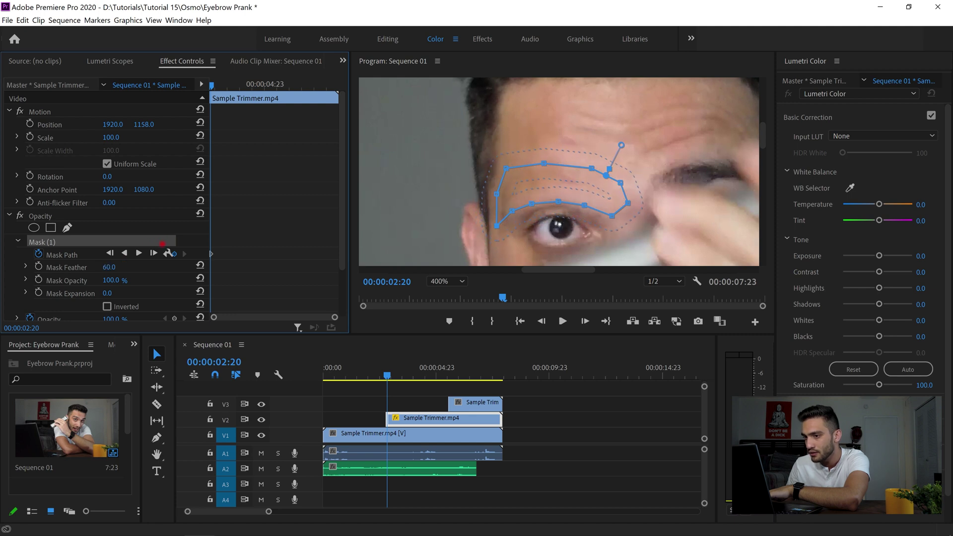
Refine the mask's lower and left points, save, and set Mask Expansion to 7.0
{"action": "left_click", "coordinate": [557, 203]}
{"action": "left_click_drag", "start_coordinate": [557, 203], "coordinate": [529, 201]}
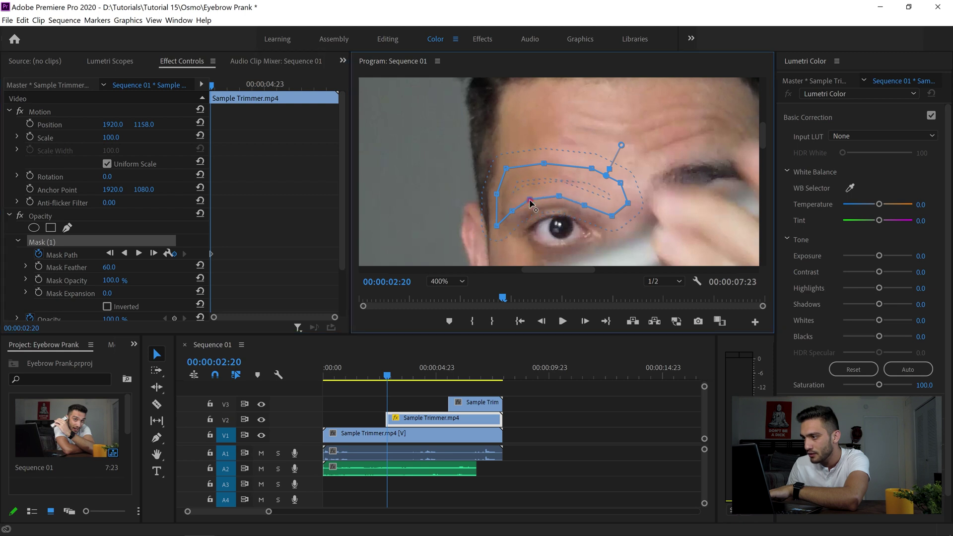
{"action": "left_click", "coordinate": [514, 213]}
{"action": "left_click_drag", "start_coordinate": [611, 216], "coordinate": [586, 204]}
{"action": "left_click", "coordinate": [585, 208]}
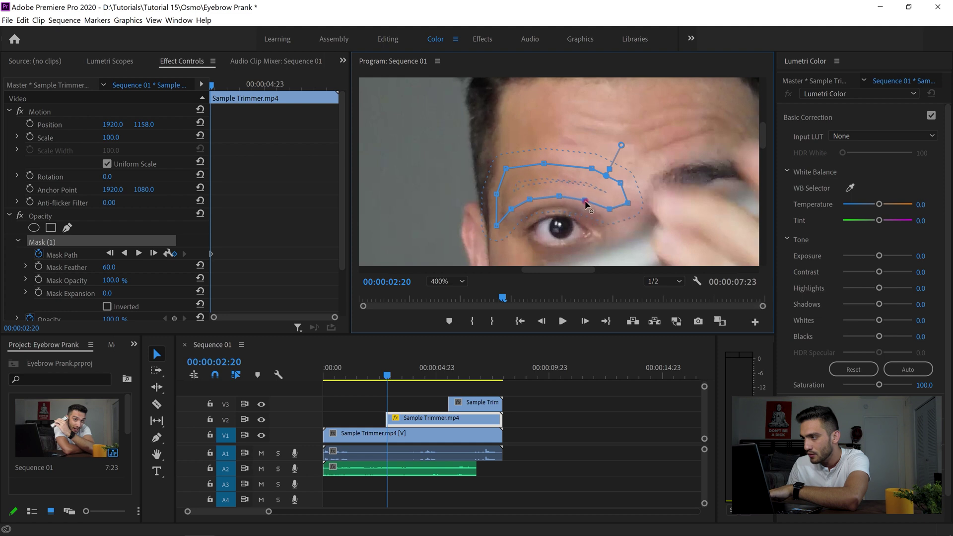
{"action": "left_click", "coordinate": [498, 194]}
{"action": "key", "text": "ctrl+s"}
{"action": "left_click_drag", "start_coordinate": [494, 197], "coordinate": [495, 199]}
{"action": "mouse_move", "coordinate": [114, 293]}
{"action": "left_mouse_down"}
{"action": "mouse_move", "coordinate": [124, 293]}
{"action": "mouse_move", "coordinate": [114, 280]}
{"action": "left_mouse_up"}
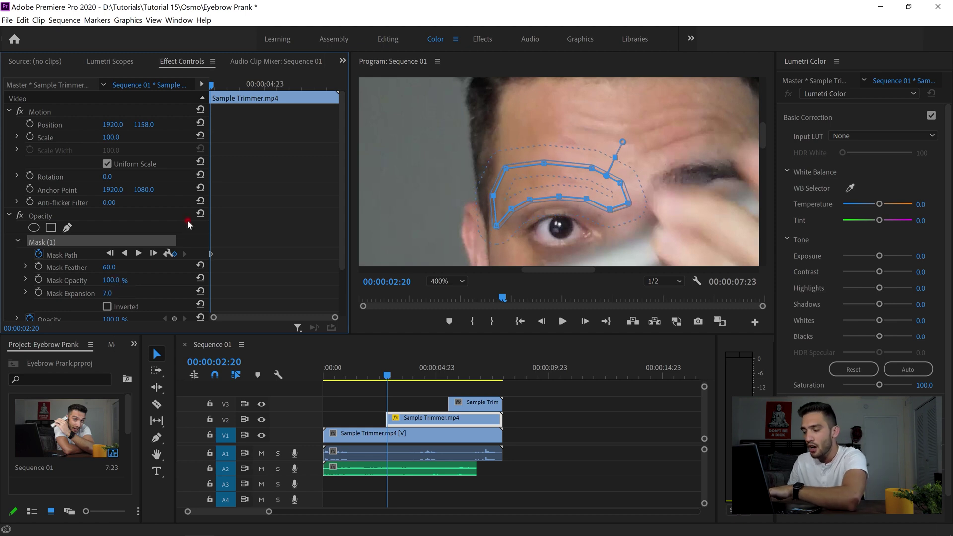
At 00:00:03:00, shift the eyebrow mask left to re-fit the brow
{"action": "key", "text": "Right"}
{"action": "key", "text": "Right"}
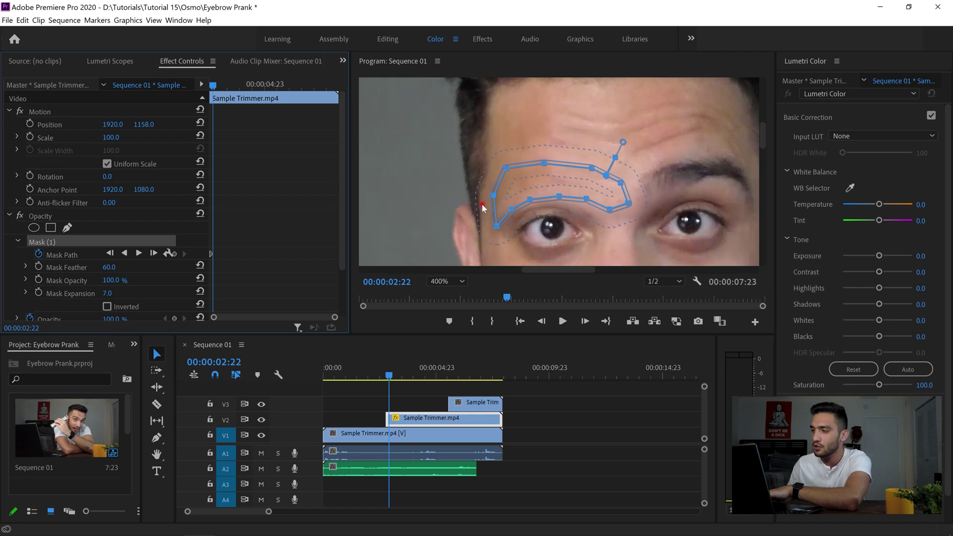
{"action": "key", "text": "Right"}
{"action": "key", "text": "Right"}
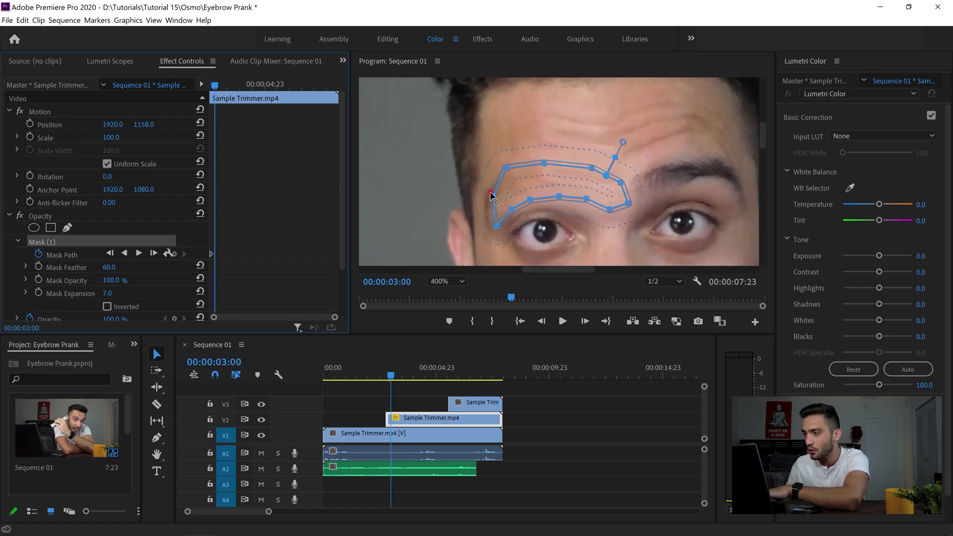
{"action": "left_click_drag", "start_coordinate": [550, 185], "coordinate": [538, 188]}
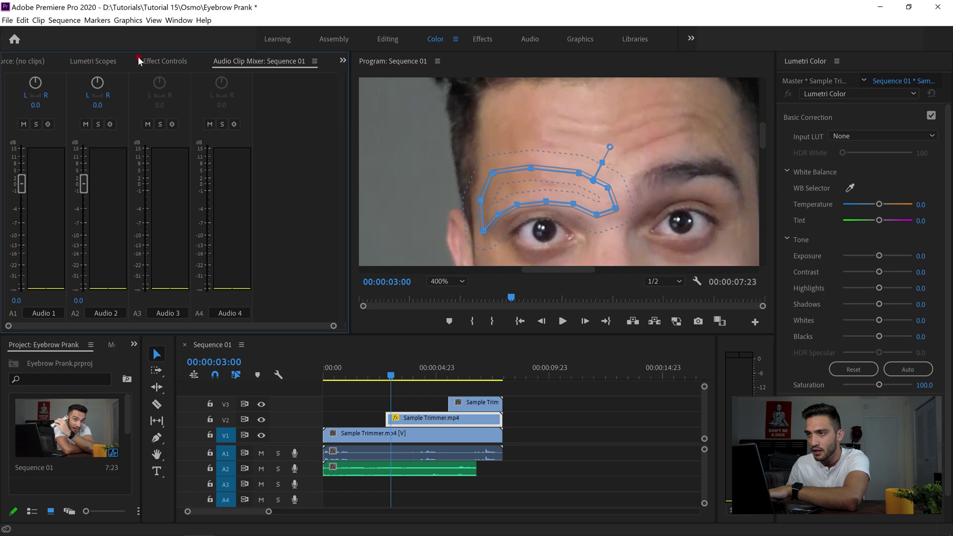
{"action": "left_click", "coordinate": [155, 61]}
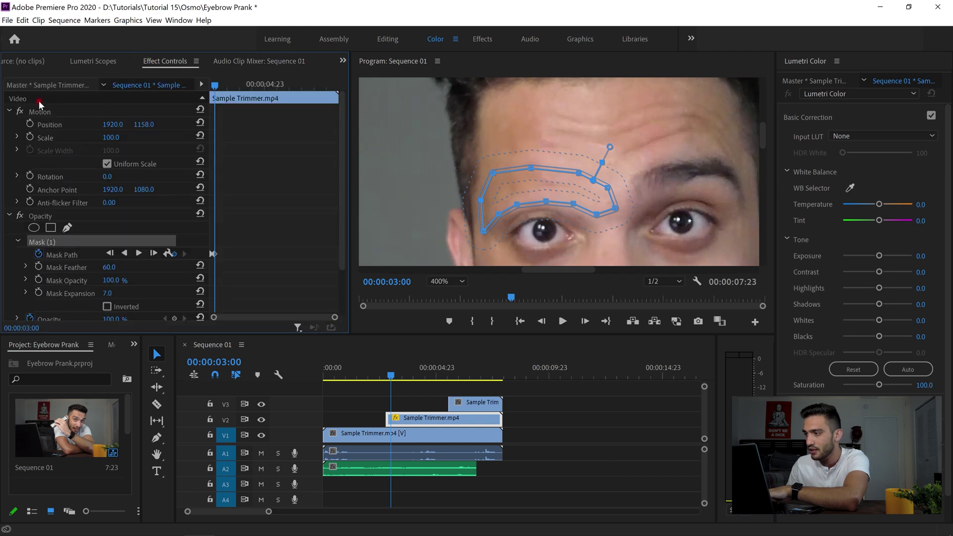
A few frames later, move the mask left and down back onto the brow
{"action": "key", "text": "Right"}
{"action": "key", "text": "Right"}
{"action": "key", "text": "Right"}
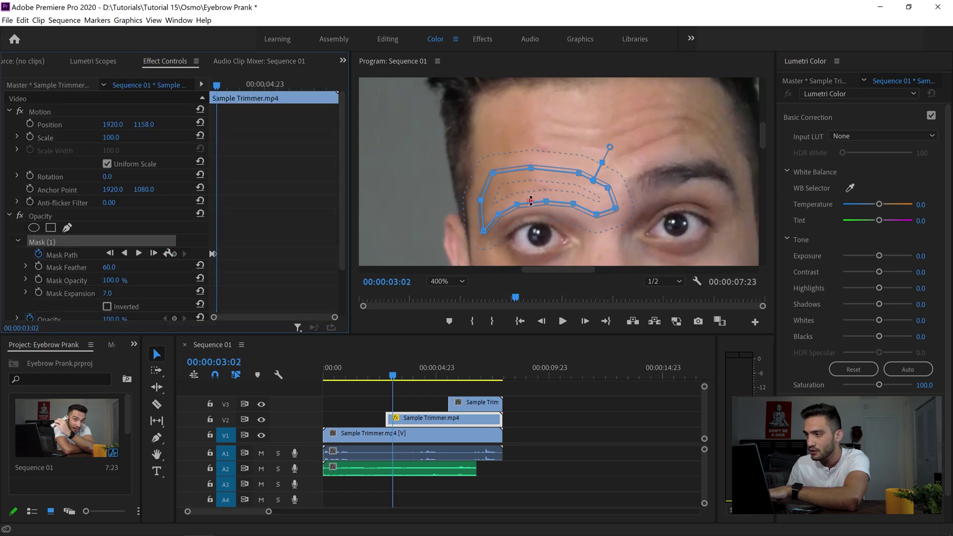
{"action": "left_click", "coordinate": [523, 193]}
{"action": "left_click_drag", "start_coordinate": [523, 193], "coordinate": [519, 197]}
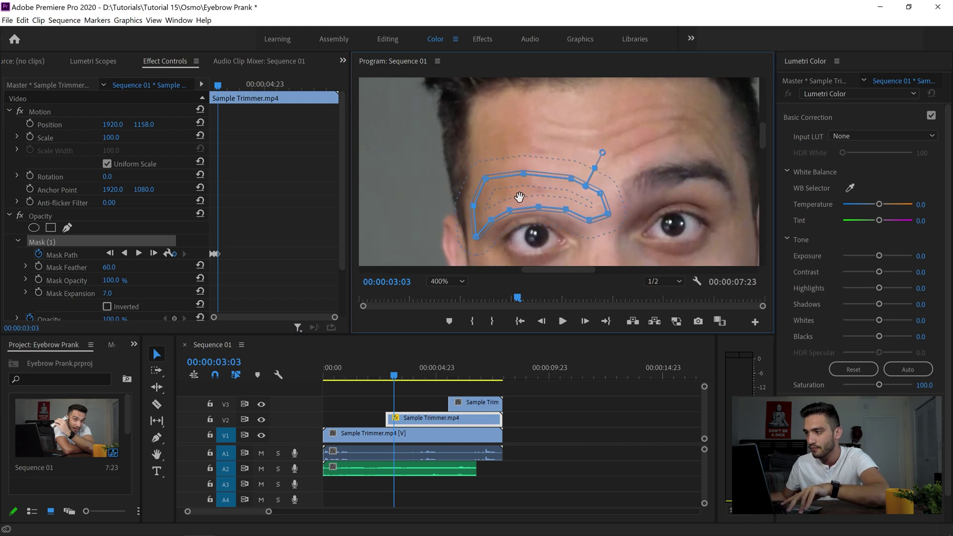
{"action": "key", "text": "ctrl+z"}
{"action": "left_click_drag", "start_coordinate": [517, 191], "coordinate": [514, 195]}
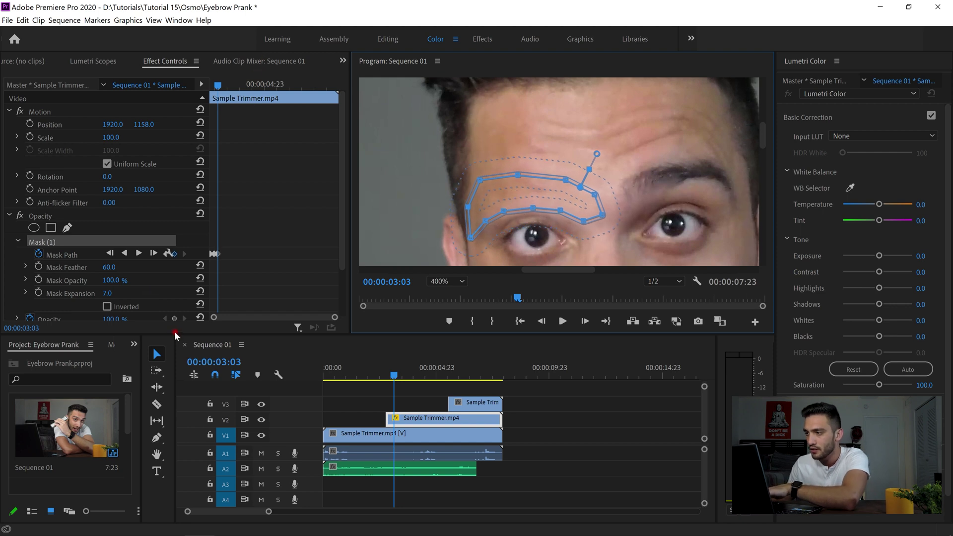
Move the mask right to follow the brow through about 00:00:04:10
{"action": "key", "text": "Right"}
{"action": "key", "text": "Right"}
{"action": "key", "text": "Right"}
{"action": "key", "text": "Right"}
{"action": "key", "text": "Right"}
{"action": "key", "text": "Right"}
{"action": "key", "text": "Right"}
{"action": "key", "text": "Right"}
{"action": "key", "text": "Right"}
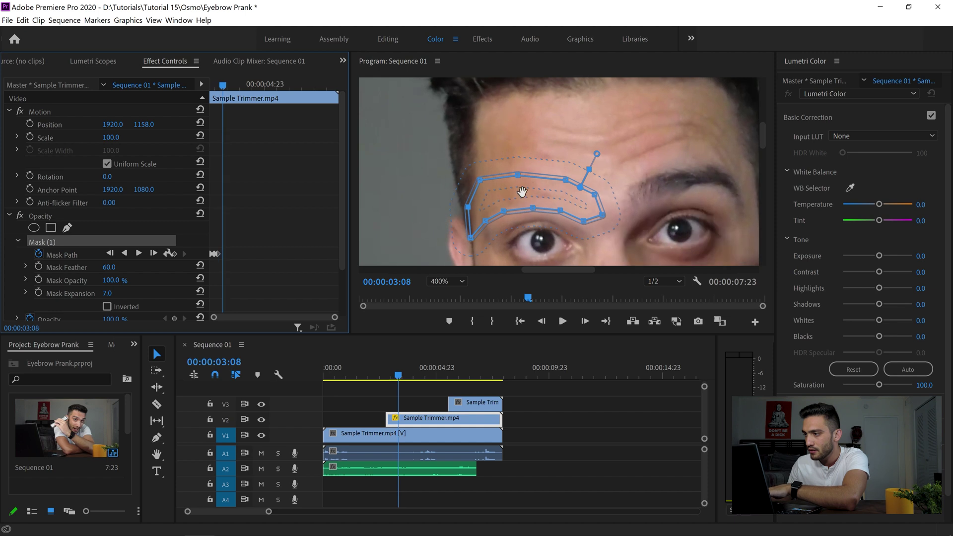
{"action": "left_click_drag", "start_coordinate": [508, 197], "coordinate": [523, 201]}
{"action": "left_click", "coordinate": [257, 330]}
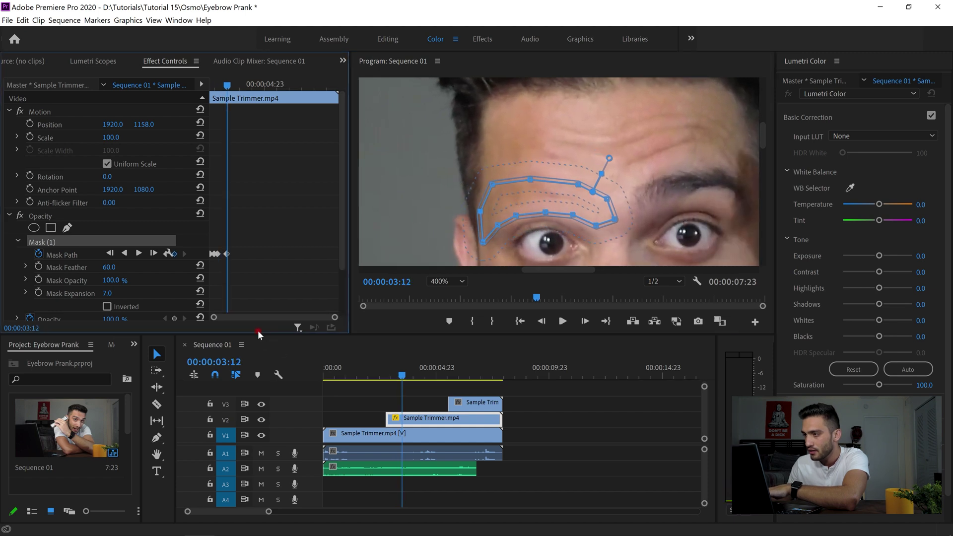
{"action": "key", "text": "Right"}
{"action": "key", "text": "Right"}
{"action": "key", "text": "Right"}
{"action": "key", "text": "Right"}
{"action": "key", "text": "Right"}
{"action": "key", "text": "Right"}
{"action": "key", "text": "Right"}
{"action": "key", "text": "Right"}
{"action": "key", "text": "Right"}
{"action": "key", "text": "Right"}
{"action": "key", "text": "Right"}
{"action": "key", "text": "Right"}
{"action": "key", "text": "Right"}
{"action": "key", "text": "Right"}
{"action": "key", "text": "Right"}
{"action": "key", "text": "Right"}
{"action": "key", "text": "Right"}
{"action": "key", "text": "Right"}
{"action": "key", "text": "Right"}
{"action": "key", "text": "Right"}
{"action": "key", "text": "Right"}
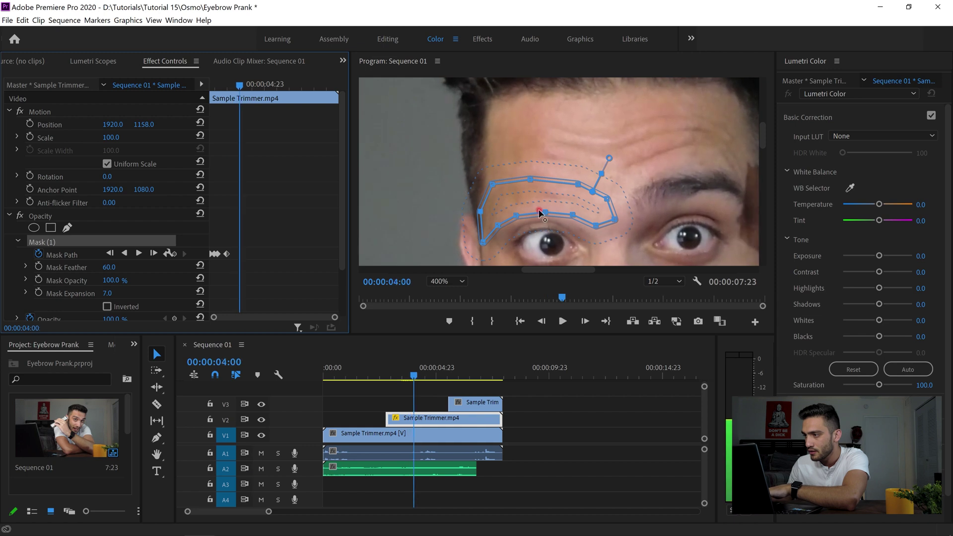
{"action": "key", "text": "Right"}
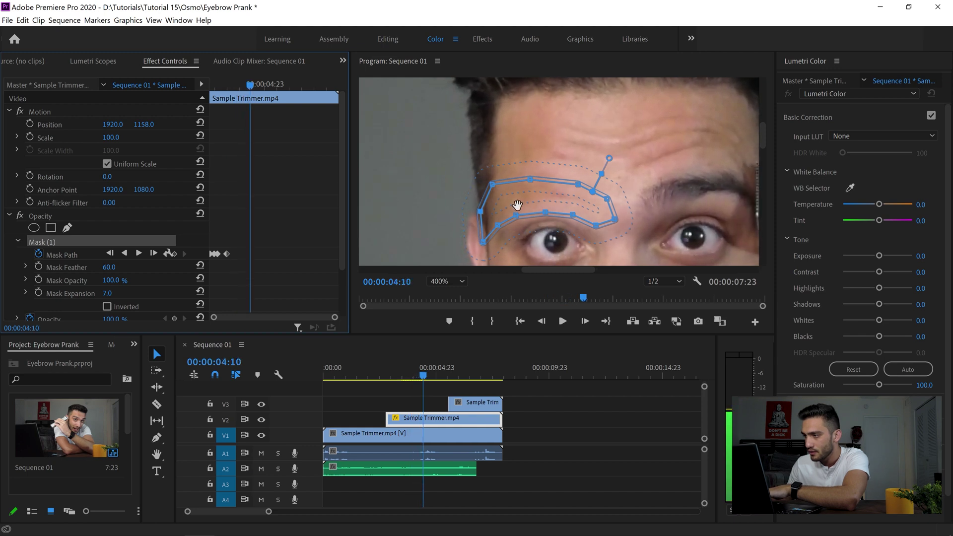
{"action": "left_click_drag", "start_coordinate": [517, 205], "coordinate": [529, 204]}
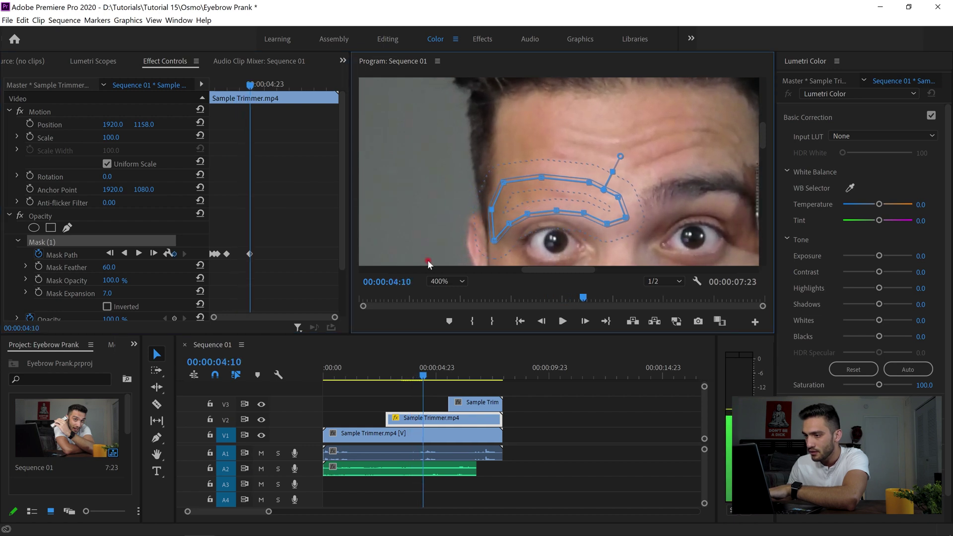
Nudge the mask over the brow at 00:00:05:10, then save the project
{"action": "left_click", "coordinate": [245, 328]}
{"action": "key", "text": "Right"}
{"action": "key", "text": "Right"}
{"action": "key", "text": "Right"}
{"action": "key", "text": "Right"}
{"action": "key", "text": "Right"}
{"action": "key", "text": "Right"}
{"action": "key", "text": "Right"}
{"action": "key", "text": "Right"}
{"action": "key", "text": "Right"}
{"action": "key", "text": "Right"}
{"action": "key", "text": "Right"}
{"action": "key", "text": "Right"}
{"action": "key", "text": "Right"}
{"action": "key", "text": "Right"}
{"action": "key", "text": "Right"}
{"action": "key", "text": "Right"}
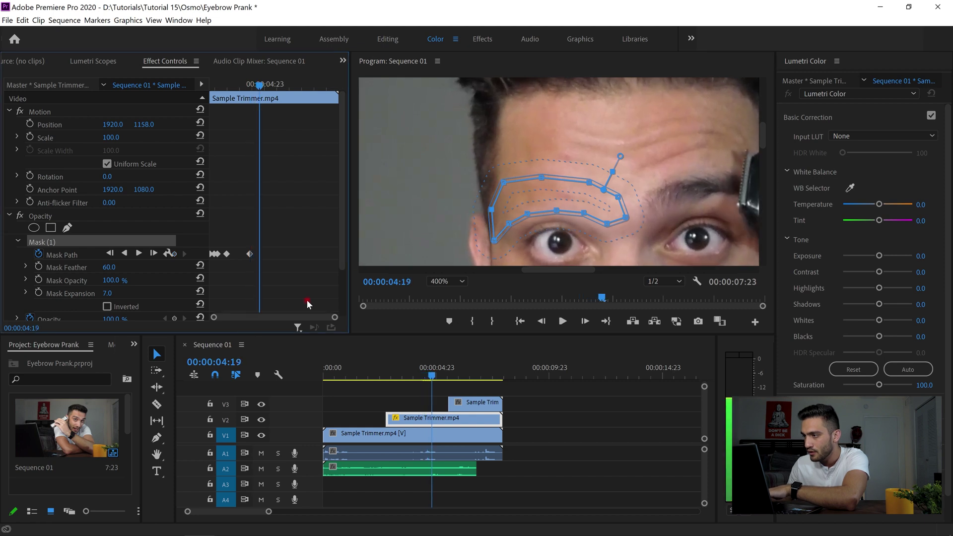
{"action": "key", "text": "Right"}
{"action": "key", "text": "Right"}
{"action": "key", "text": "Right"}
{"action": "key", "text": "Right"}
{"action": "key", "text": "Right"}
{"action": "key", "text": "Right"}
{"action": "key", "text": "Right"}
{"action": "key", "text": "Right"}
{"action": "key", "text": "Right"}
{"action": "key", "text": "Right"}
{"action": "key", "text": "Right"}
{"action": "key", "text": "Right"}
{"action": "key", "text": "Right"}
{"action": "key", "text": "Right"}
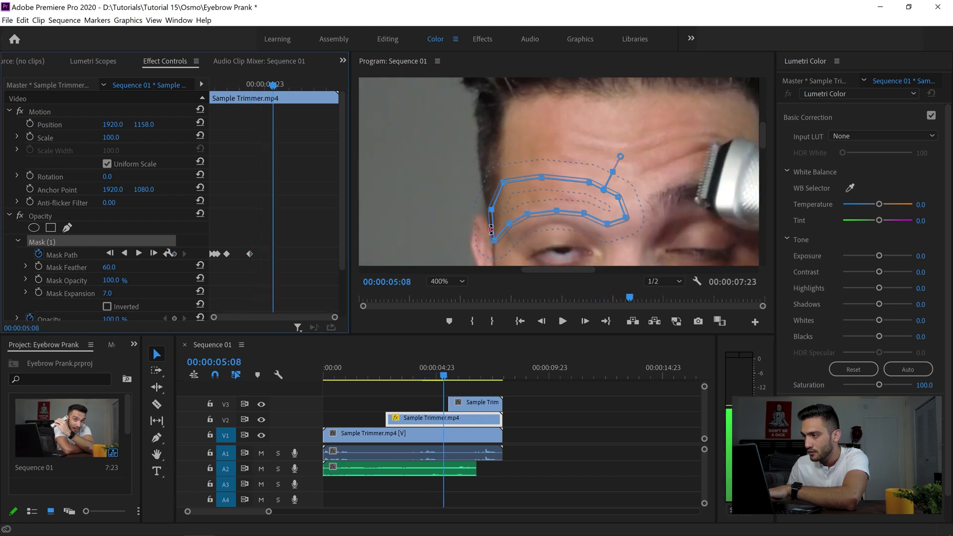
{"action": "key", "text": "Left"}
{"action": "key", "text": "Left"}
{"action": "key", "text": "Left"}
{"action": "key", "text": "Left"}
{"action": "key", "text": "Left"}
{"action": "key", "text": "Left"}
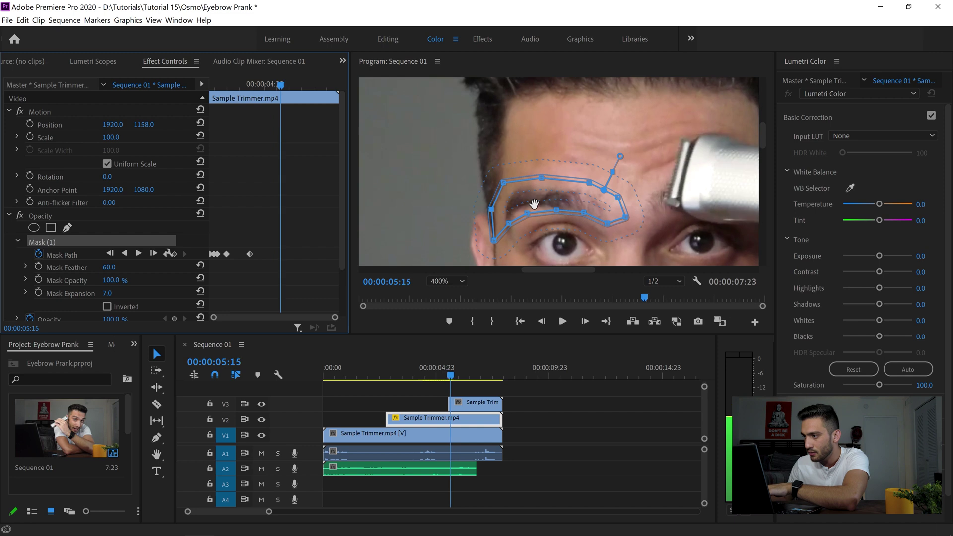
{"action": "left_click", "coordinate": [538, 203]}
{"action": "left_click_drag", "start_coordinate": [538, 202], "coordinate": [537, 203]}
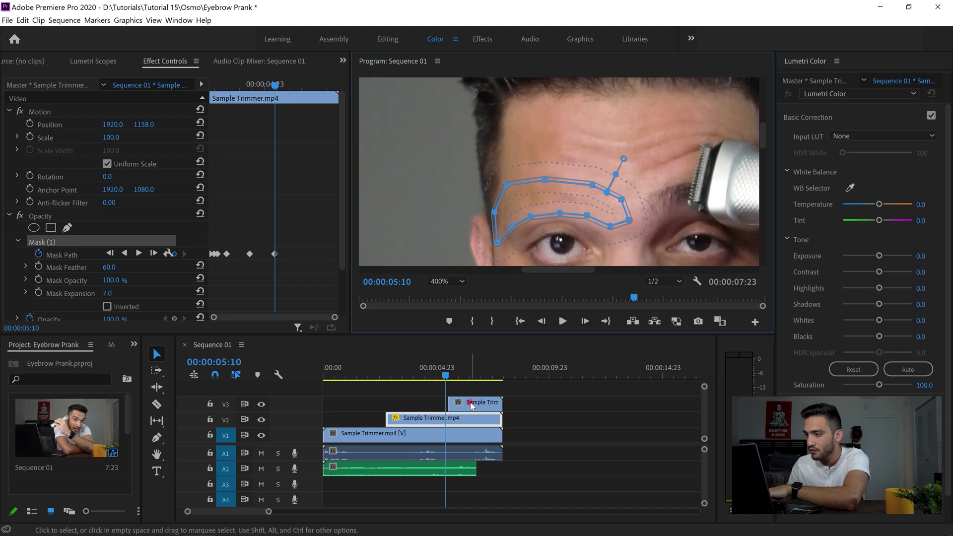
{"action": "key", "text": "ctrl+s"}
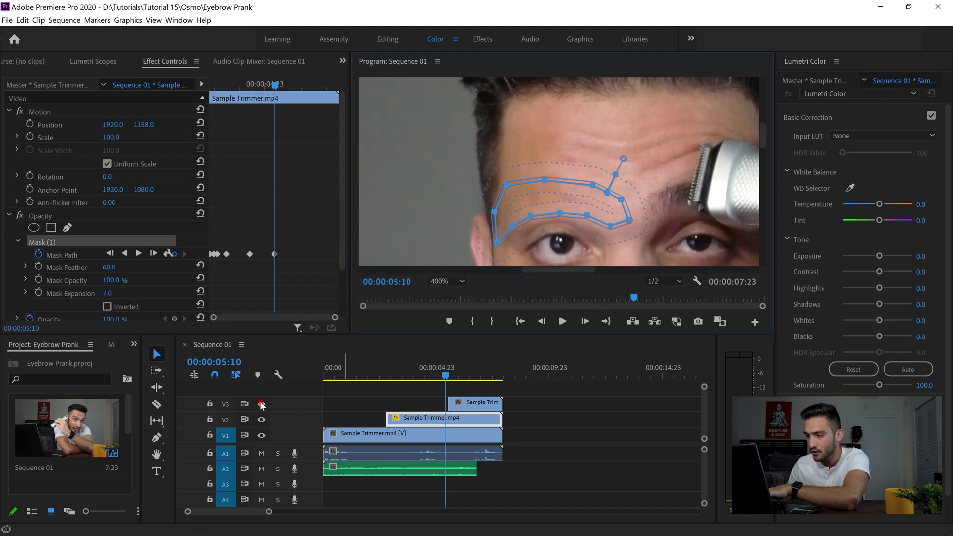
Hide track V3 and pull the mask's right point in at 00:00:06:05
{"action": "left_click", "coordinate": [262, 405]}
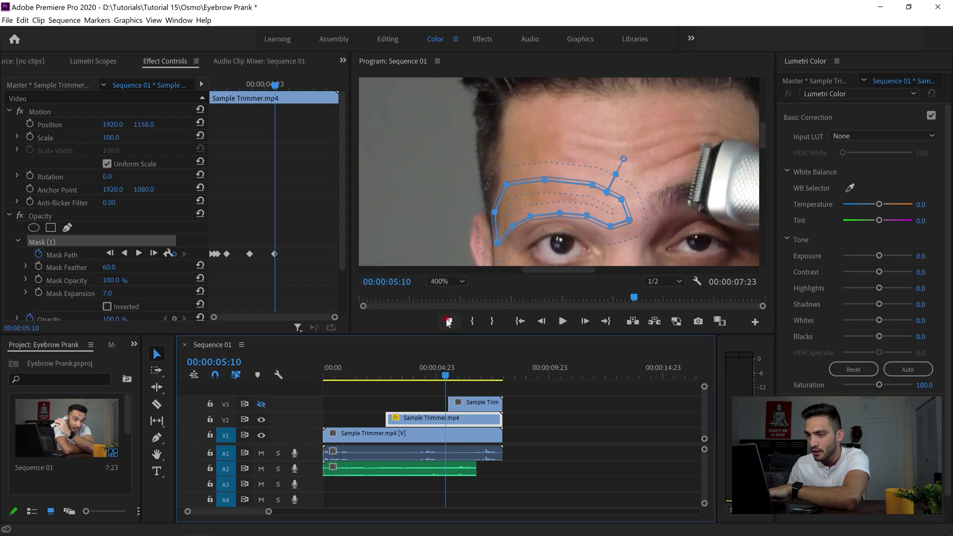
{"action": "left_click", "coordinate": [231, 321]}
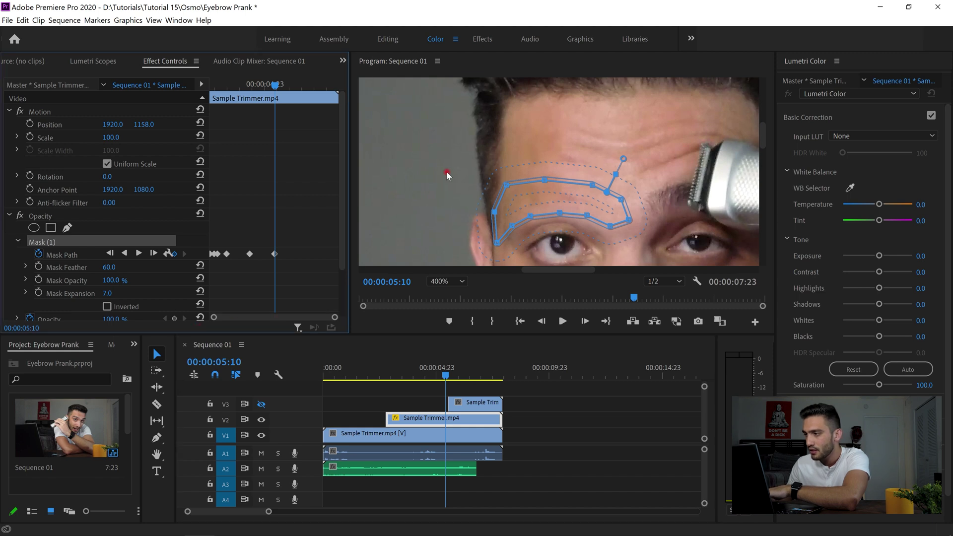
{"action": "key", "text": "Right"}
{"action": "key", "text": "Right"}
{"action": "key", "text": "Right"}
{"action": "key", "text": "Right"}
{"action": "key", "text": "Right"}
{"action": "key", "text": "Right"}
{"action": "key", "text": "Right"}
{"action": "key", "text": "Right"}
{"action": "key", "text": "Right"}
{"action": "key", "text": "Right"}
{"action": "key", "text": "Right"}
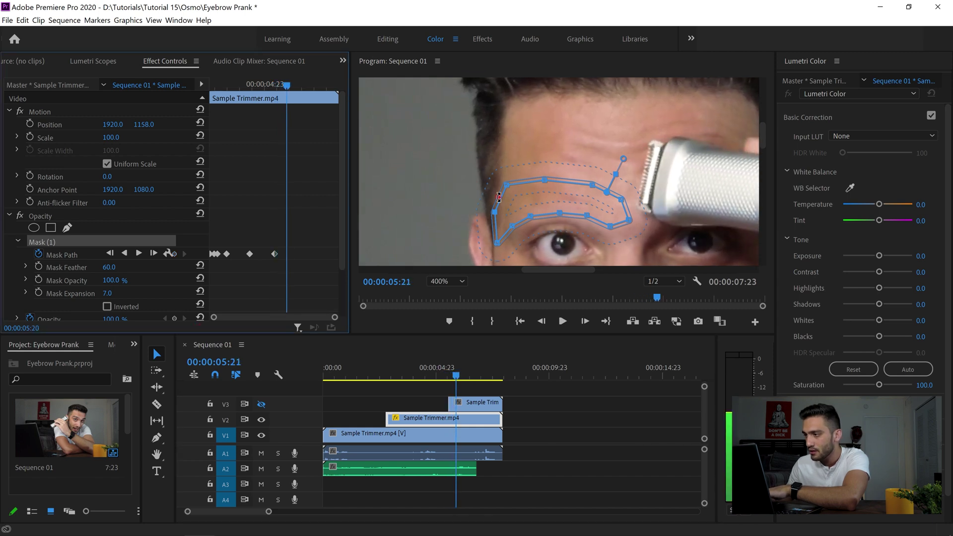
{"action": "key", "text": "Right"}
{"action": "key", "text": "Right"}
{"action": "key", "text": "Right"}
{"action": "key", "text": "Right"}
{"action": "key", "text": "Right"}
{"action": "key", "text": "Right"}
{"action": "key", "text": "Right"}
{"action": "key", "text": "Right"}
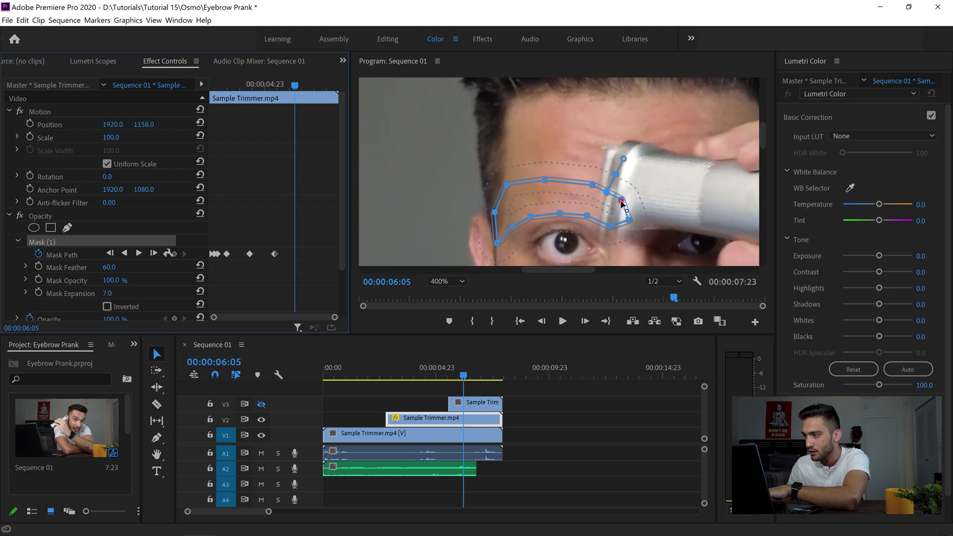
{"action": "left_click_drag", "start_coordinate": [621, 203], "coordinate": [596, 212]}
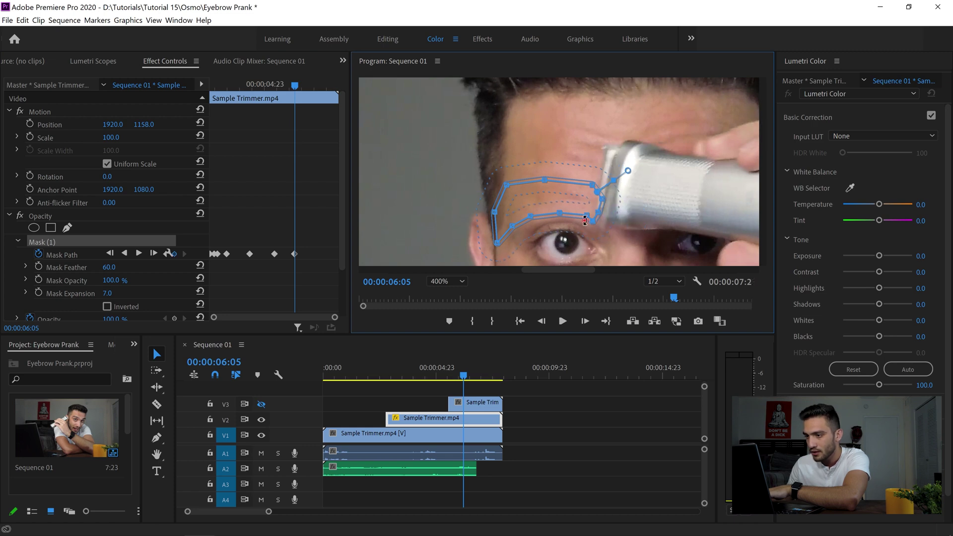
Move the mask right to track the brow at 00:00:06:09
{"action": "left_click", "coordinate": [260, 326]}
{"action": "key", "text": "Right"}
{"action": "key", "text": "Right"}
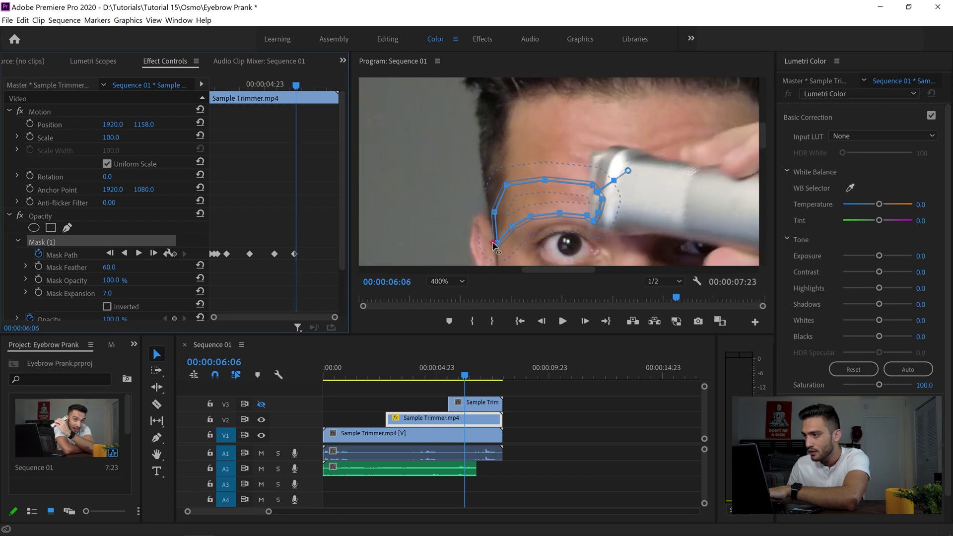
{"action": "key", "text": "Right"}
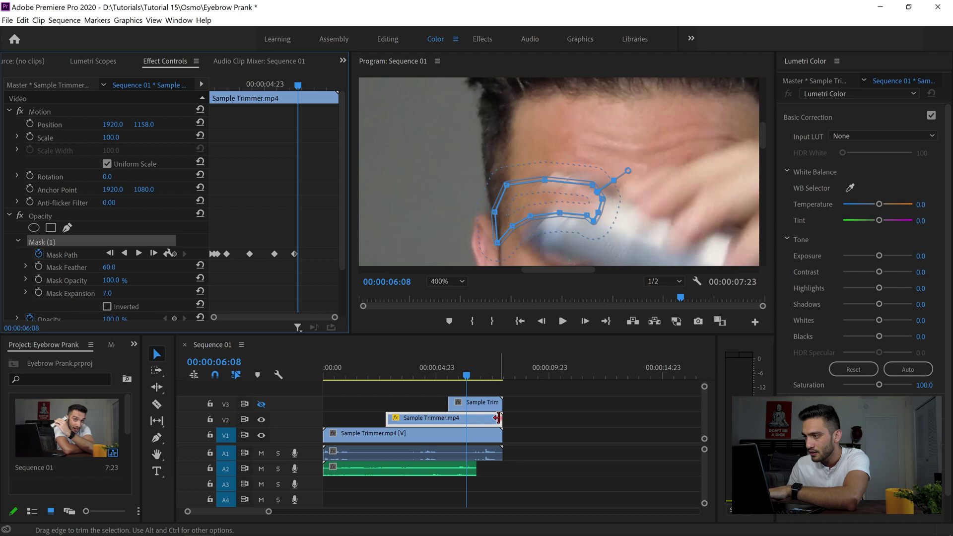
{"action": "key", "text": "Right"}
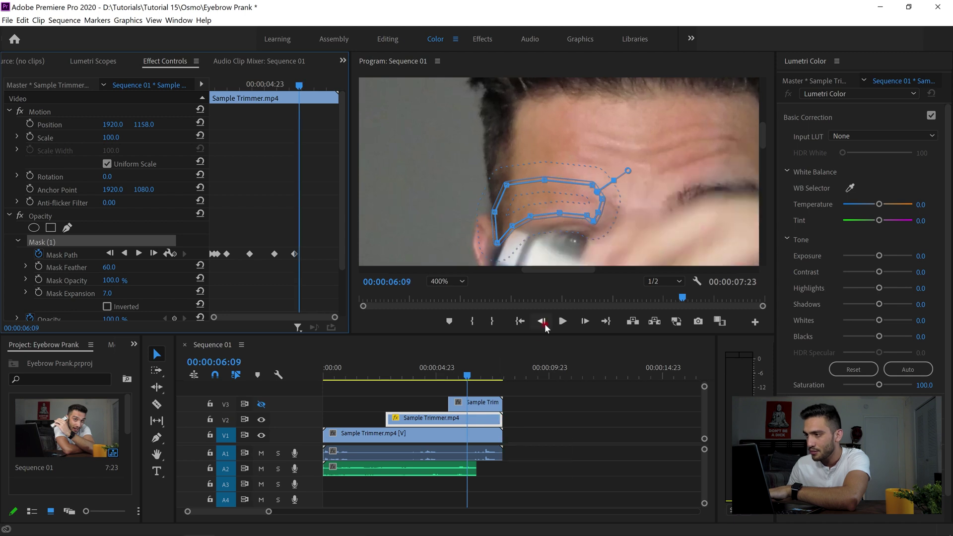
{"action": "left_click_drag", "start_coordinate": [549, 196], "coordinate": [562, 198]}
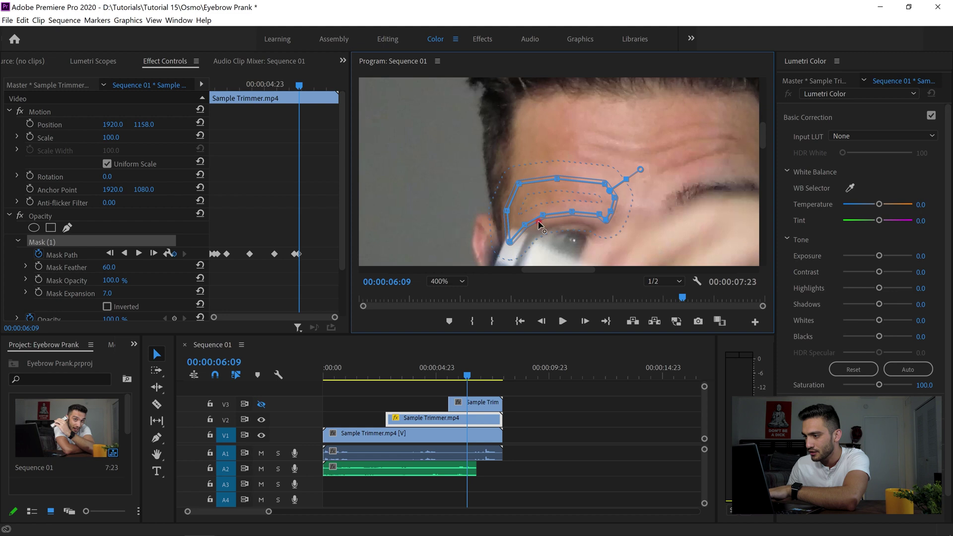
Play back from 00:00:05:18, shifting the mask up and left onto the brow
{"action": "left_click", "coordinate": [453, 371]}
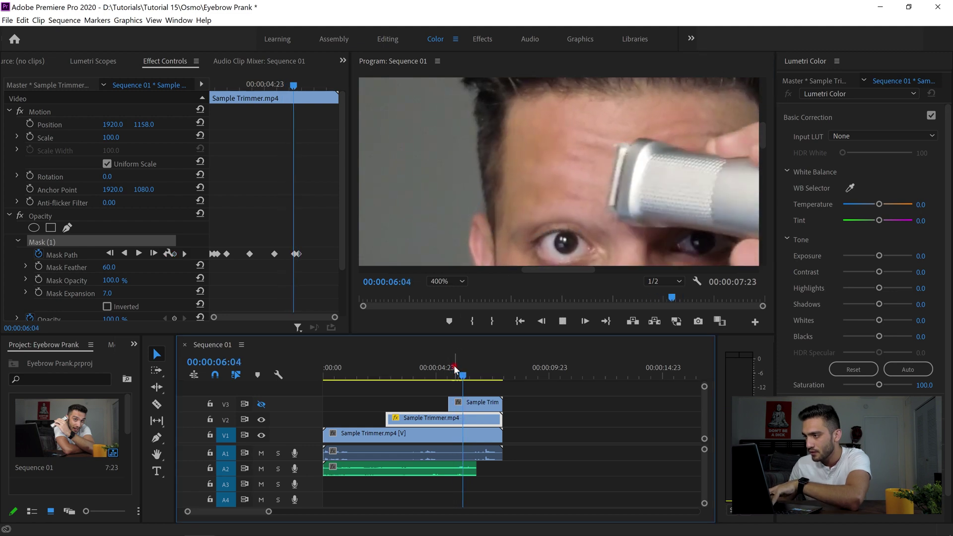
{"action": "key", "text": "space"}
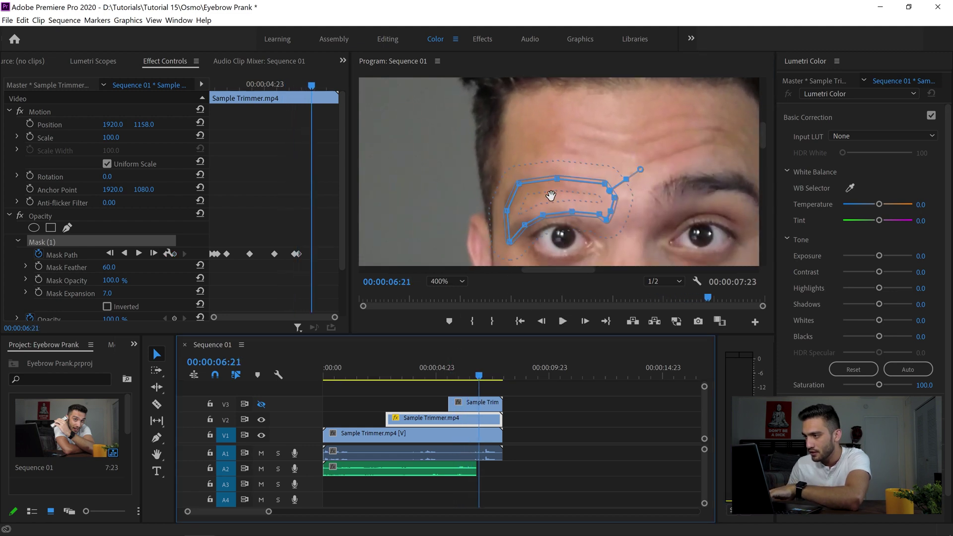
{"action": "left_click_drag", "start_coordinate": [548, 196], "coordinate": [542, 192]}
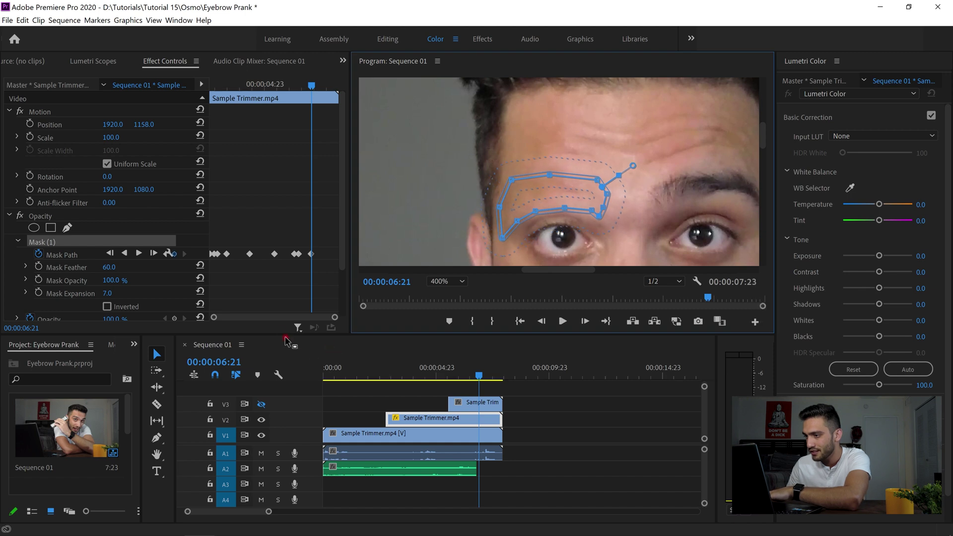
{"action": "key", "text": "space"}
{"action": "key", "text": "space"}
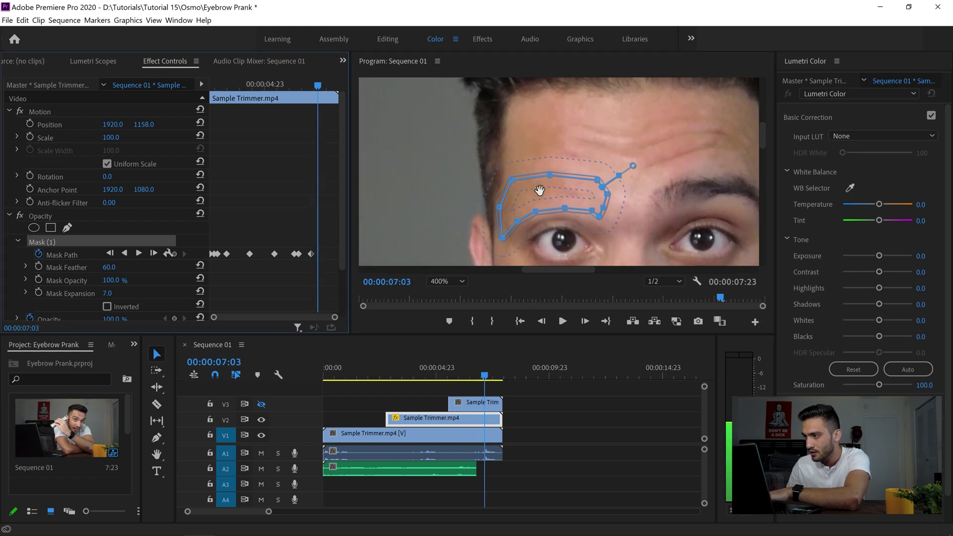
{"action": "key", "text": "space"}
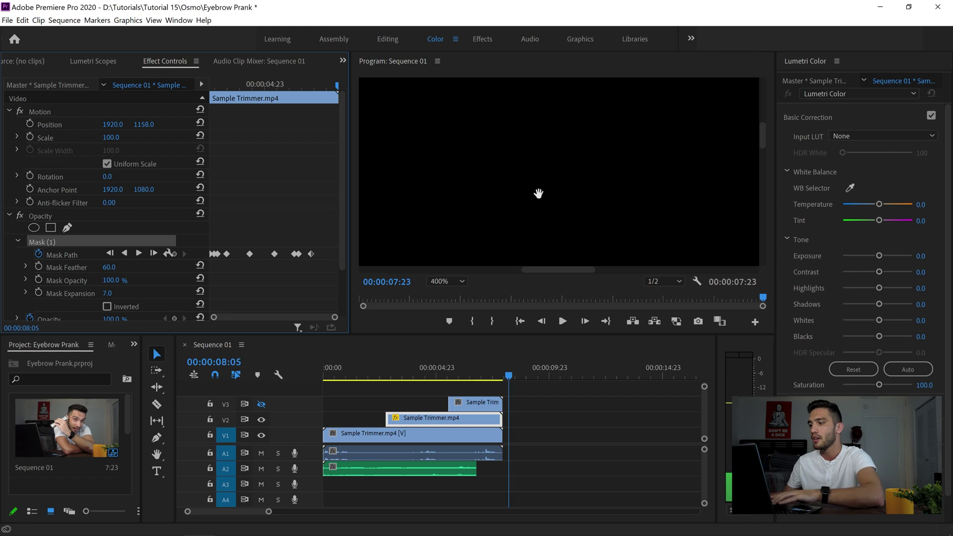
Play the sequence at 100% zoom, then replay from 00:00:05:07 to the shaving moment
{"action": "left_click", "coordinate": [526, 320]}
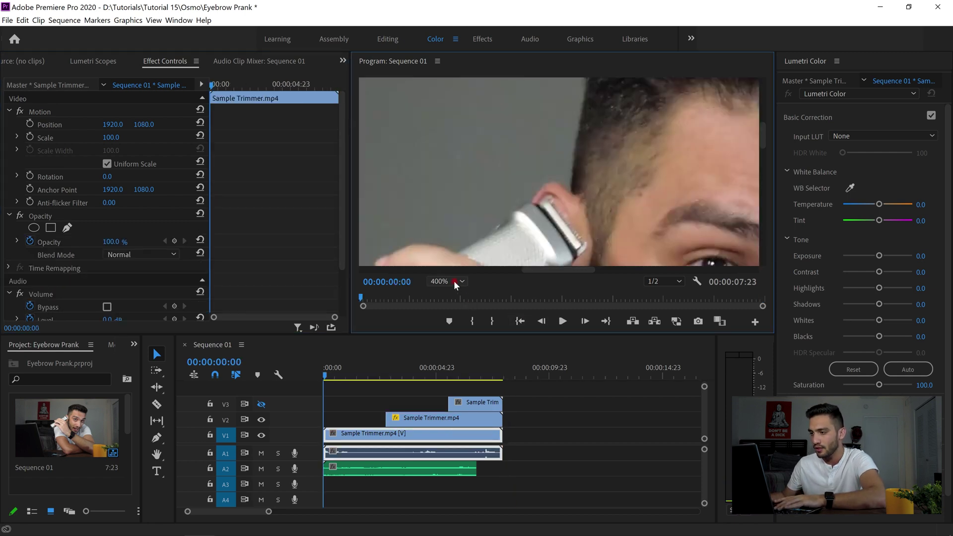
{"action": "left_click", "coordinate": [445, 281]}
{"action": "left_click", "coordinate": [449, 364]}
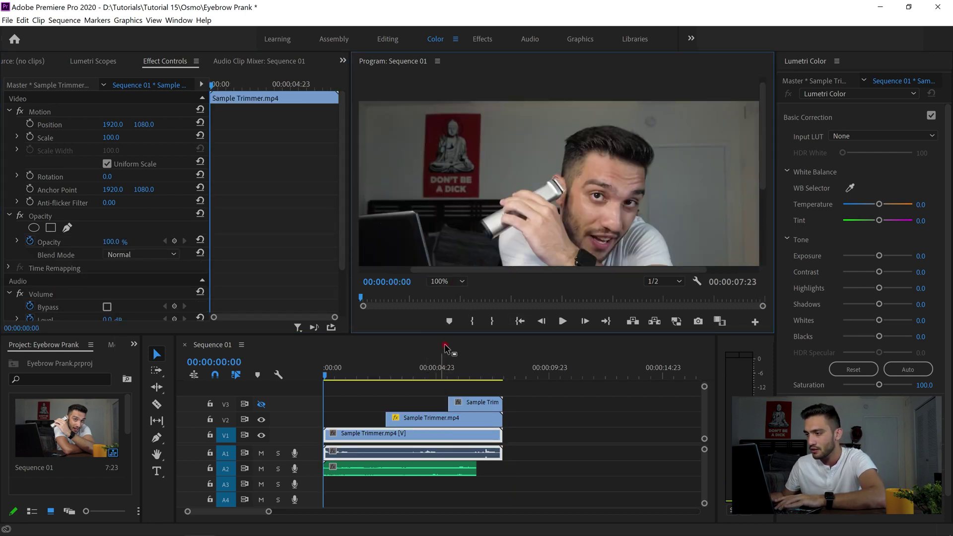
{"action": "key", "text": "space"}
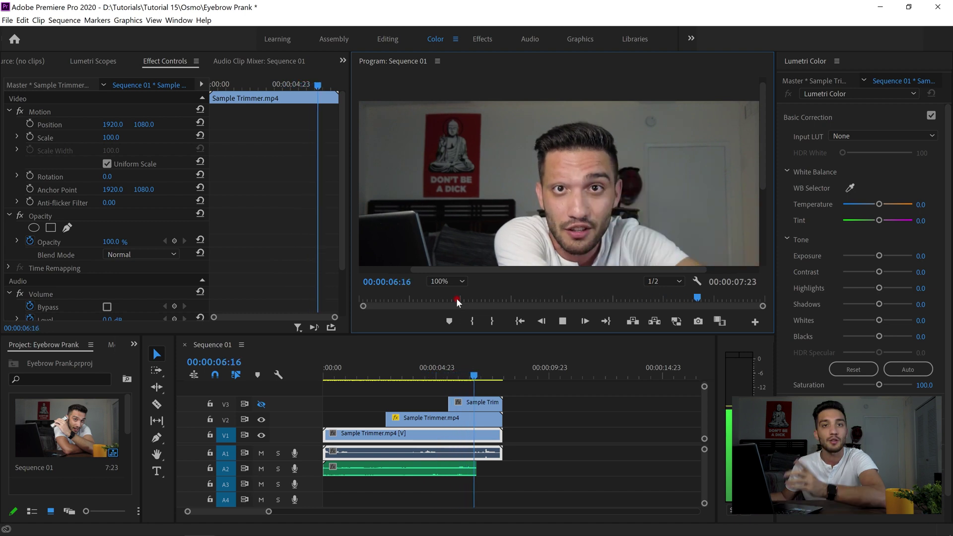
{"action": "key", "text": "space"}
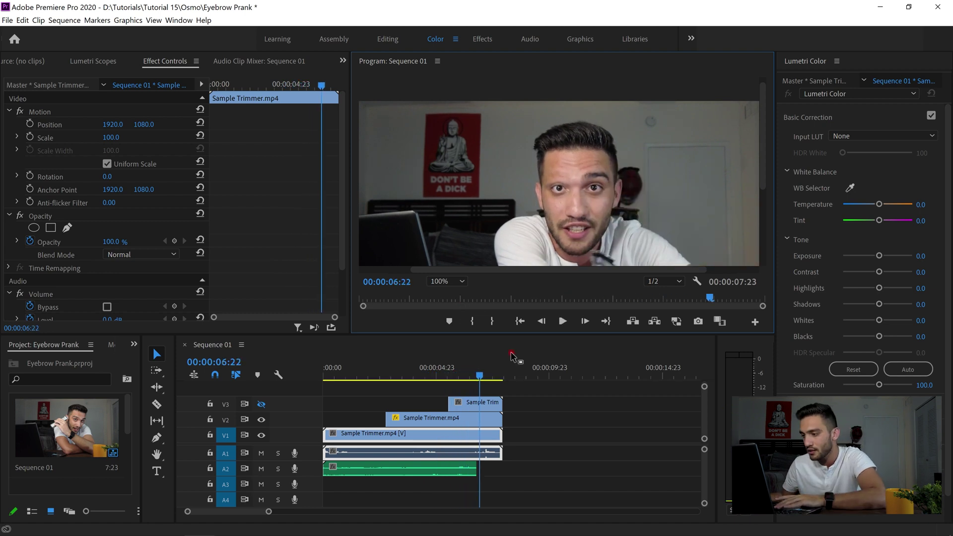
{"action": "left_click", "coordinate": [443, 376]}
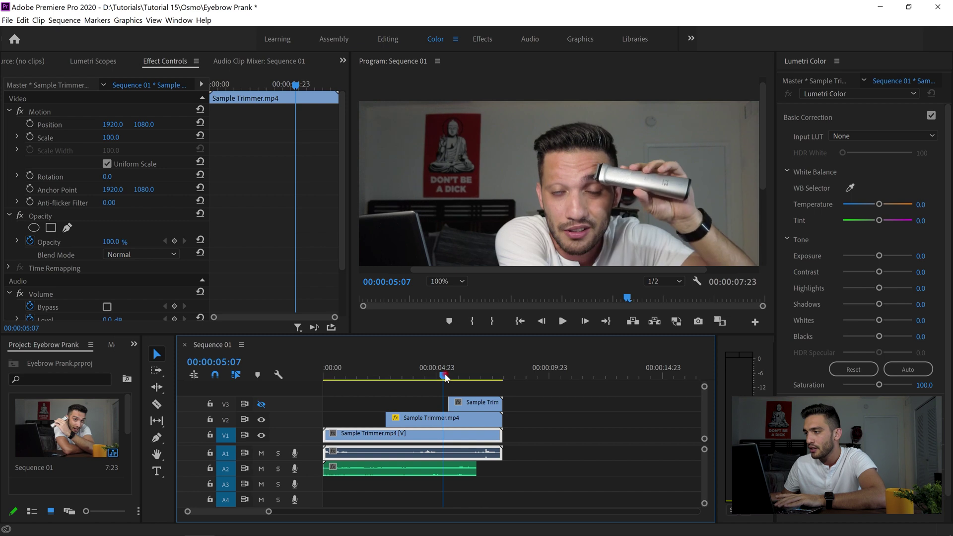
{"action": "key", "text": "space"}
{"action": "key", "text": "space"}
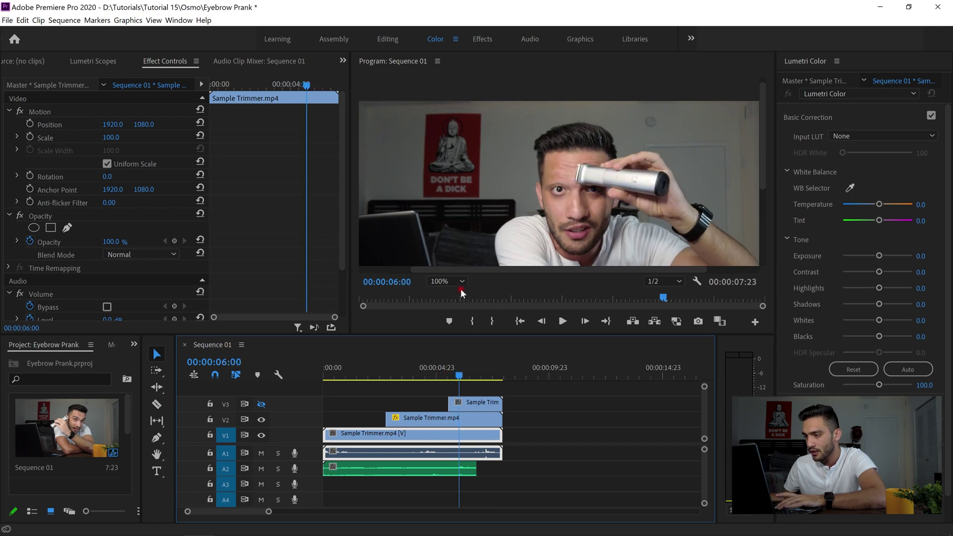
Zoom the Program Monitor to 400%, save, and step to 00:00:06:09
{"action": "left_click", "coordinate": [459, 281]}
{"action": "left_click", "coordinate": [448, 405]}
{"action": "left_click_drag", "start_coordinate": [581, 271], "coordinate": [603, 269]}
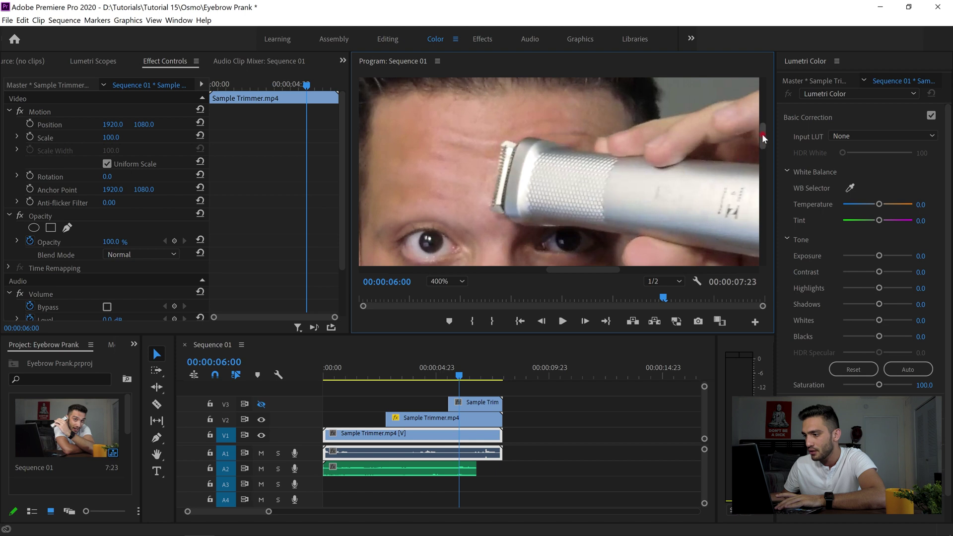
{"action": "left_click_drag", "start_coordinate": [763, 134], "coordinate": [762, 140]}
{"action": "key", "text": "Right"}
{"action": "key", "text": "Right"}
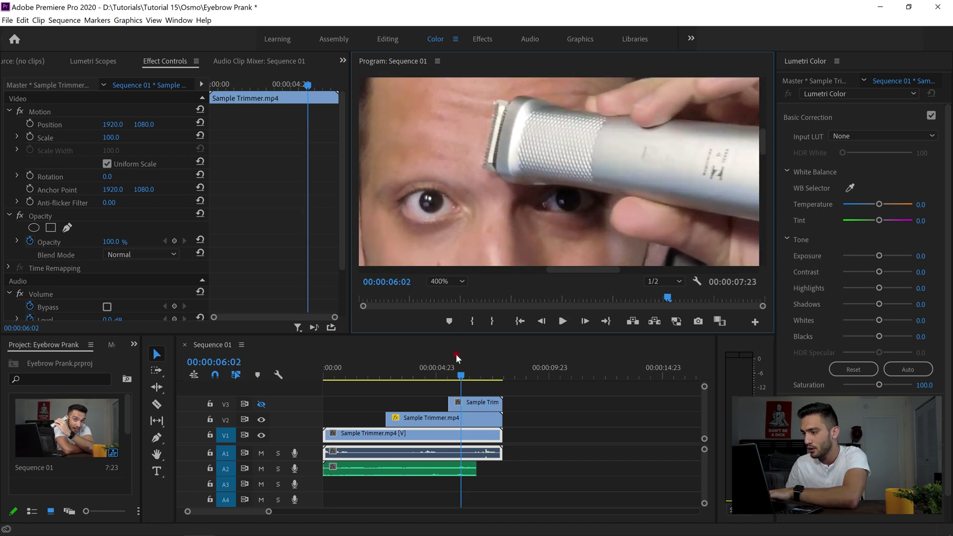
{"action": "key", "text": "ctrl+s"}
{"action": "left_click", "coordinate": [443, 350]}
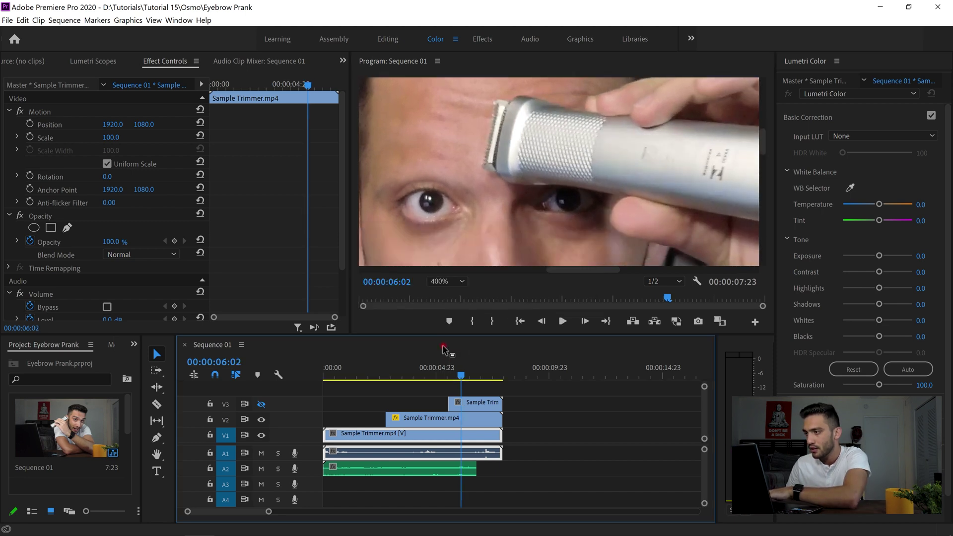
{"action": "key", "text": "Right"}
{"action": "key", "text": "Right"}
{"action": "key", "text": "Right"}
{"action": "key", "text": "Right"}
{"action": "key", "text": "Right"}
{"action": "key", "text": "Right"}
{"action": "key", "text": "Right"}
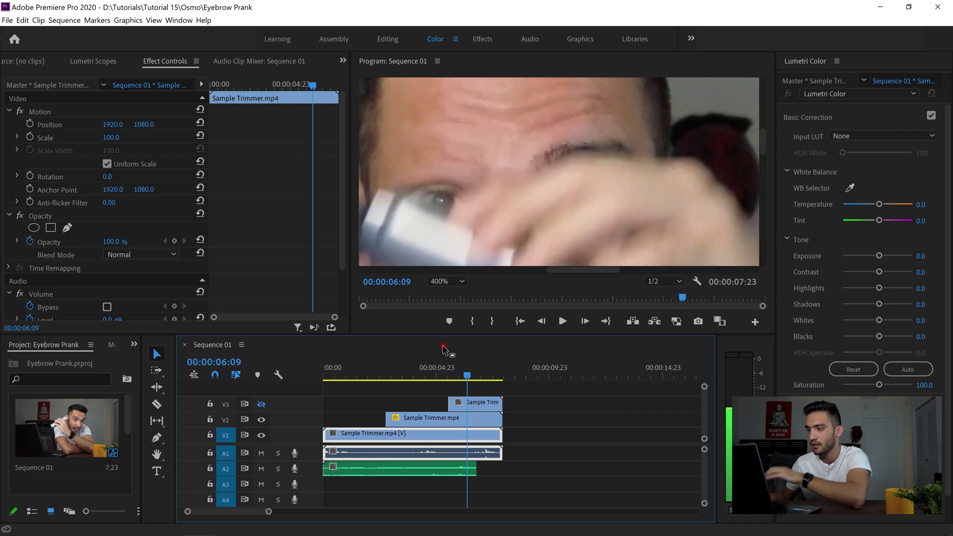
Trim V3's start to the 06:09 playhead and draw a freehand opacity mask around the eyebrow
{"action": "left_click", "coordinate": [489, 404]}
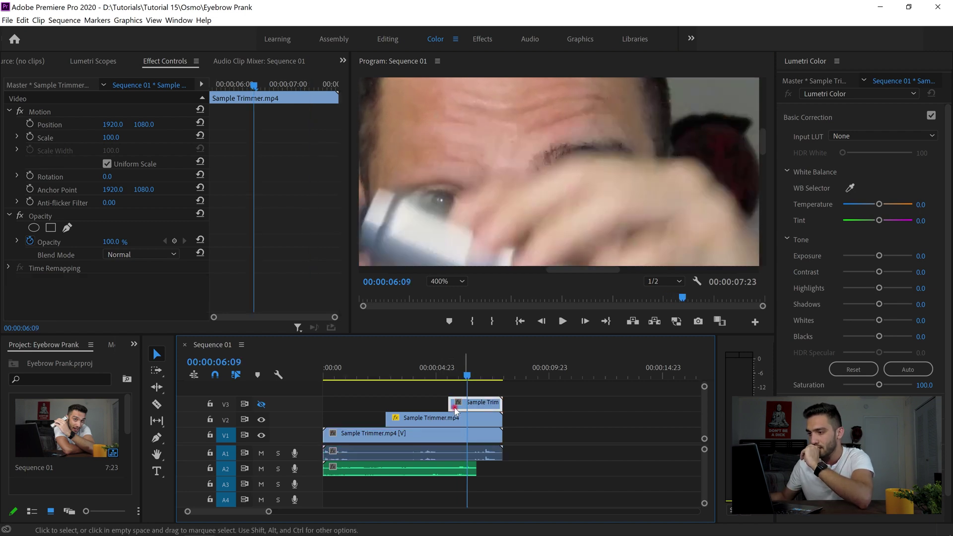
{"action": "left_click_drag", "start_coordinate": [451, 402], "coordinate": [467, 405]}
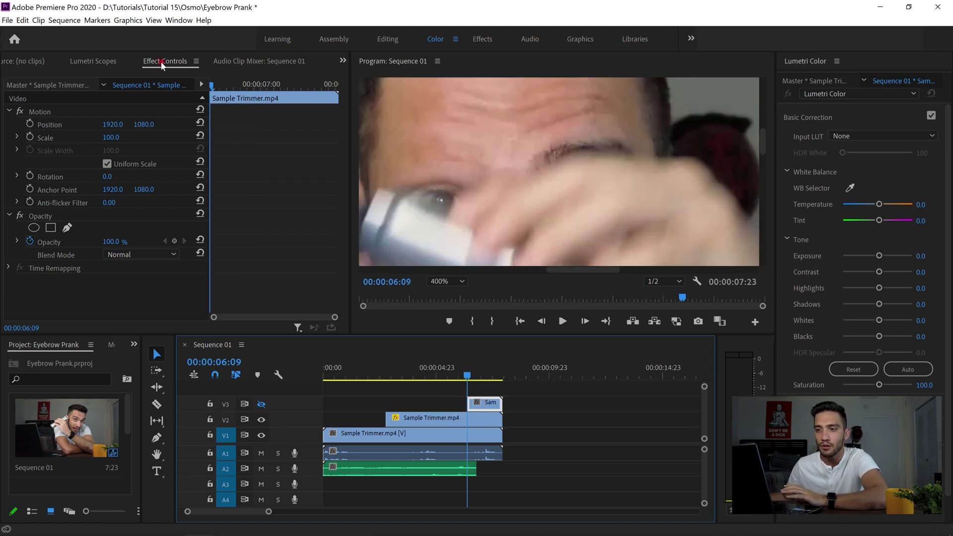
{"action": "left_click", "coordinate": [68, 229]}
{"action": "left_click", "coordinate": [437, 120]}
{"action": "left_click", "coordinate": [635, 148]}
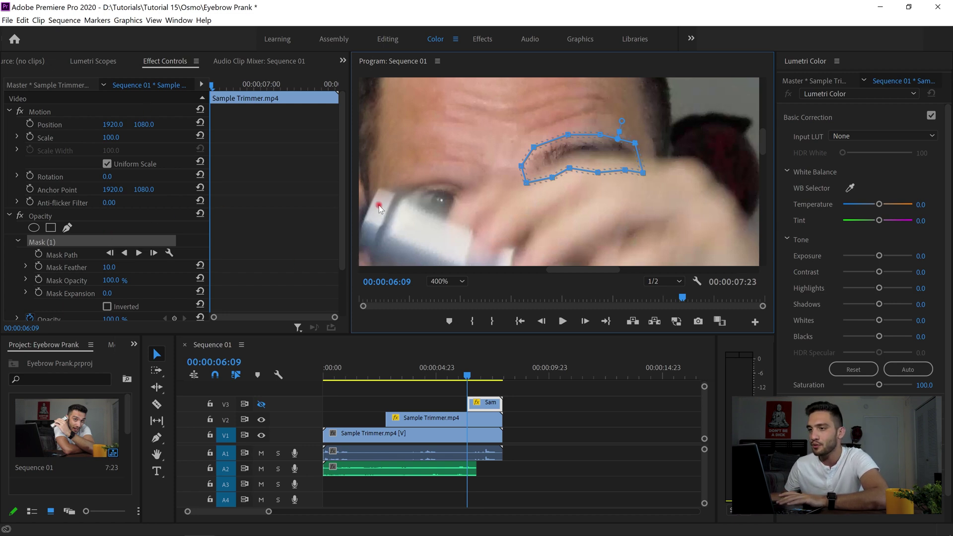
Move the mask onto the forehead, set Position Y to 1151, and show track V3
{"action": "left_click_drag", "start_coordinate": [586, 153], "coordinate": [587, 116]}
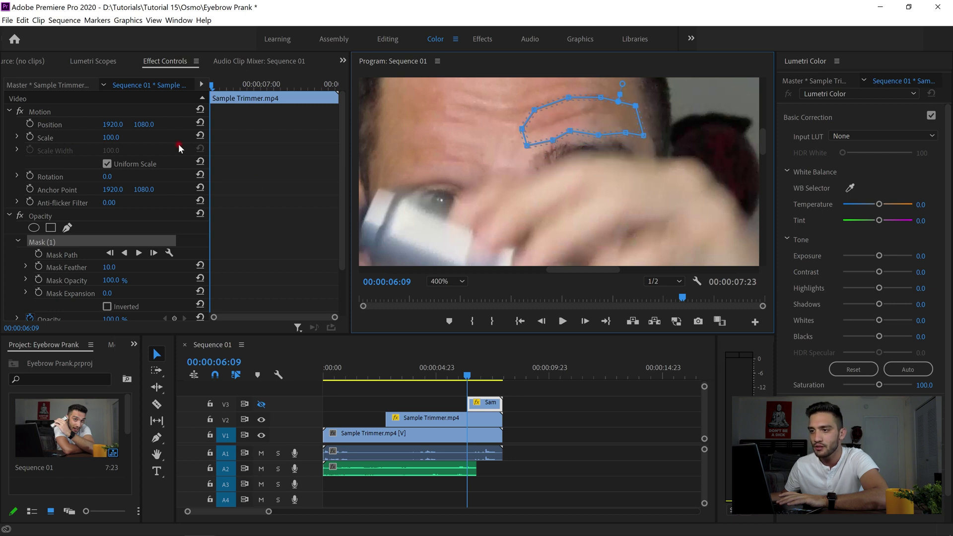
{"action": "left_click_drag", "start_coordinate": [146, 126], "coordinate": [186, 115]}
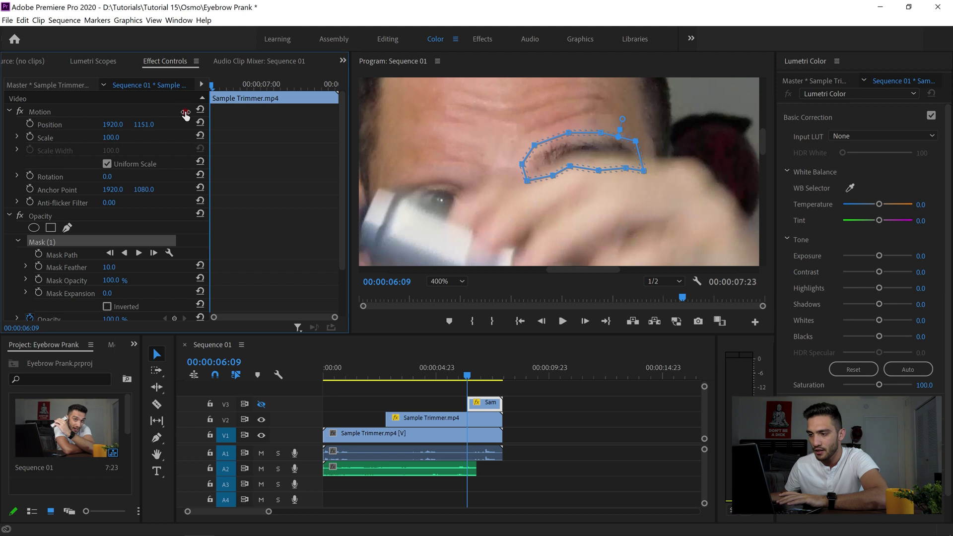
{"action": "left_click", "coordinate": [260, 404]}
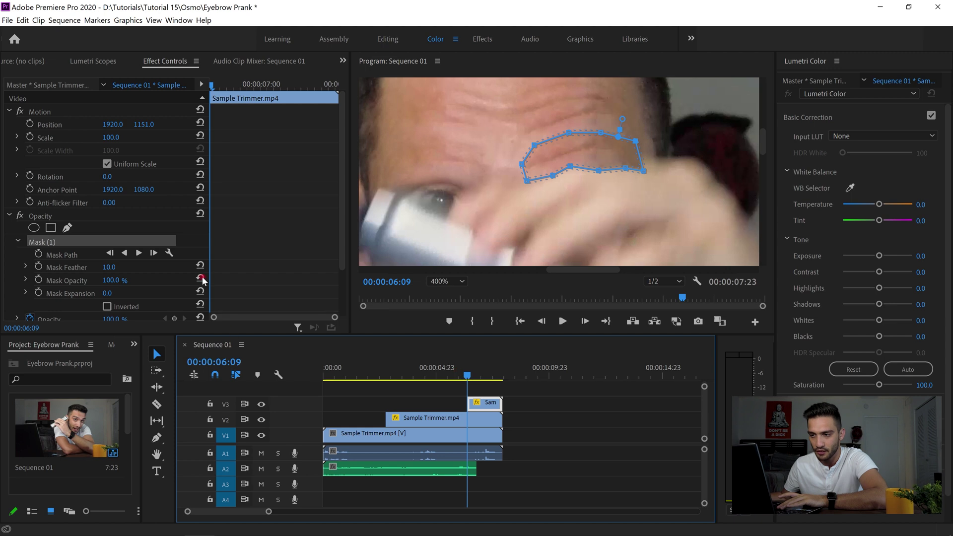
Set Mask Feather to 46 and Mask Expansion to 10, and enable Mask Path keyframing
{"action": "left_click_drag", "start_coordinate": [106, 269], "coordinate": [127, 268]}
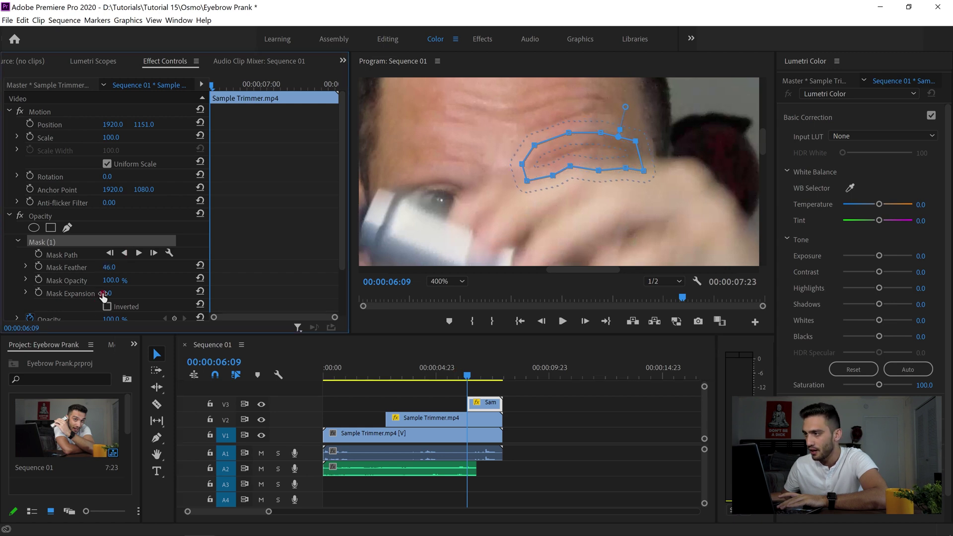
{"action": "left_click_drag", "start_coordinate": [106, 293], "coordinate": [109, 288]}
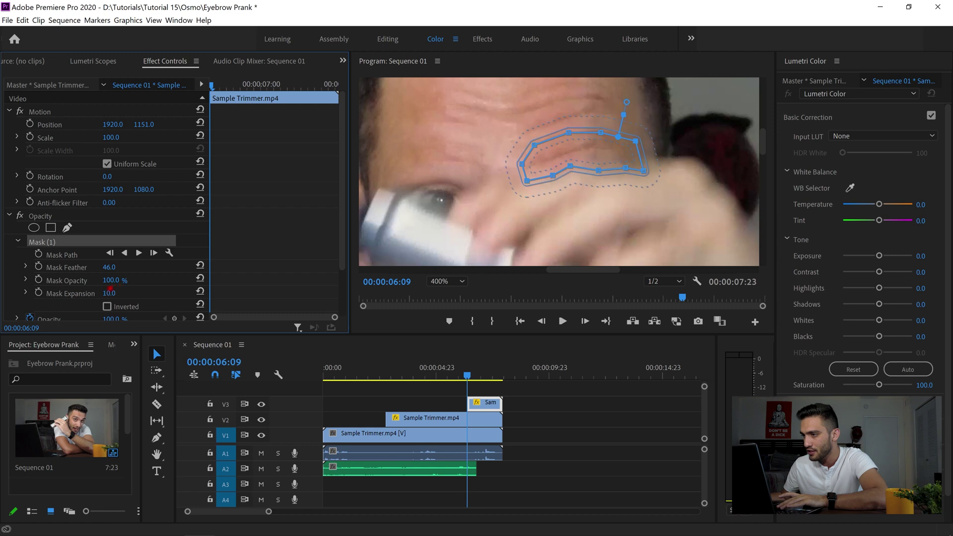
{"action": "left_click", "coordinate": [598, 170]}
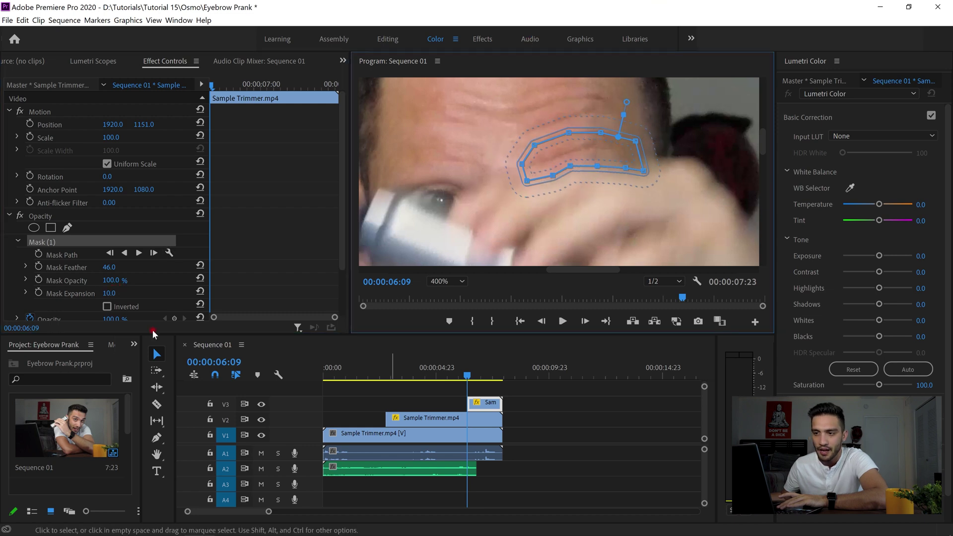
{"action": "left_click", "coordinate": [214, 89]}
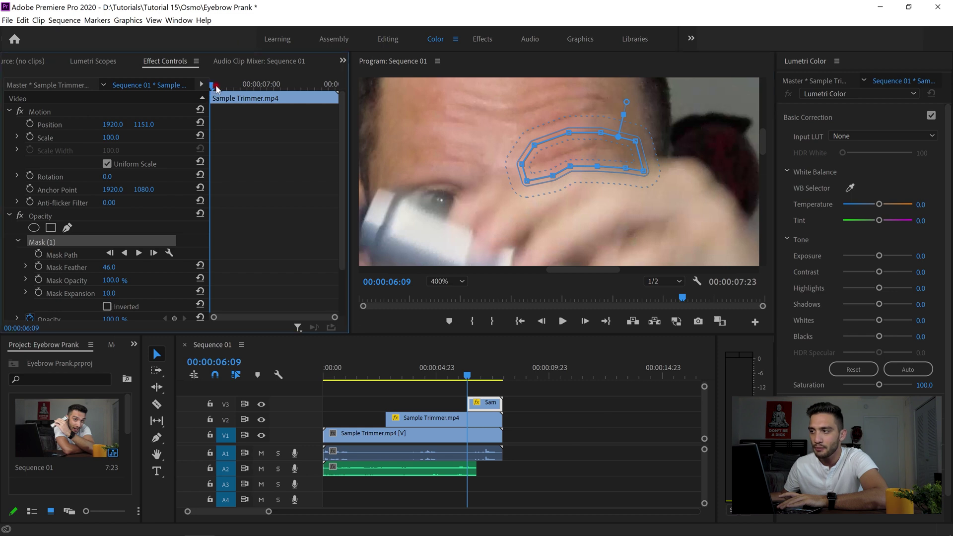
{"action": "left_click", "coordinate": [39, 254]}
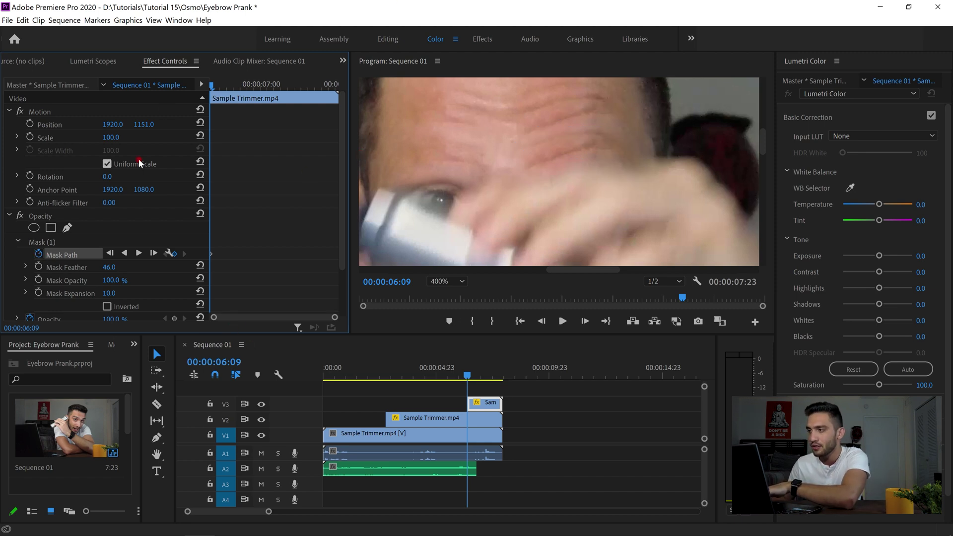
Add Mask Path keyframes by re-fitting the V3 eyebrow mask at 00:00:06:23 and 00:00:07:15
{"action": "key", "text": "Right"}
{"action": "key", "text": "Right"}
{"action": "key", "text": "Right"}
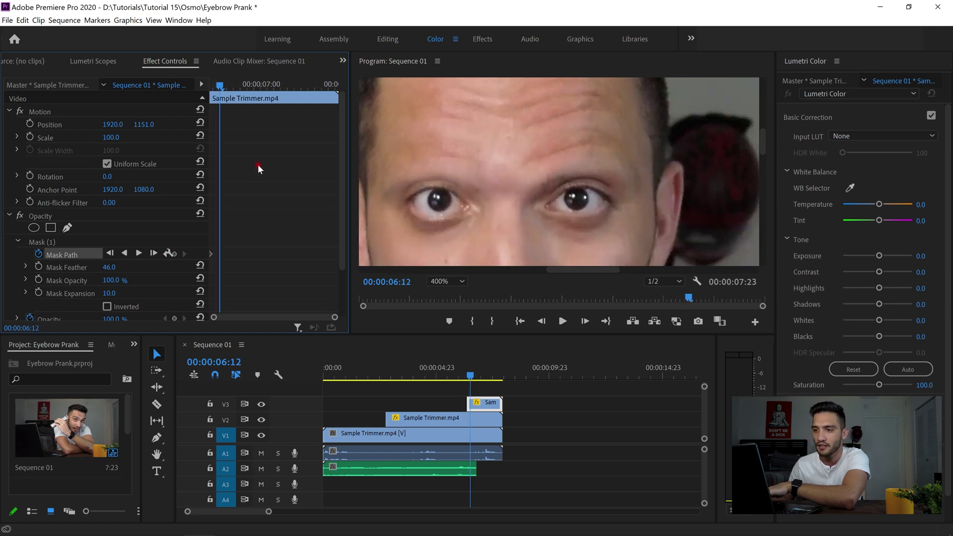
{"action": "left_click", "coordinate": [131, 242]}
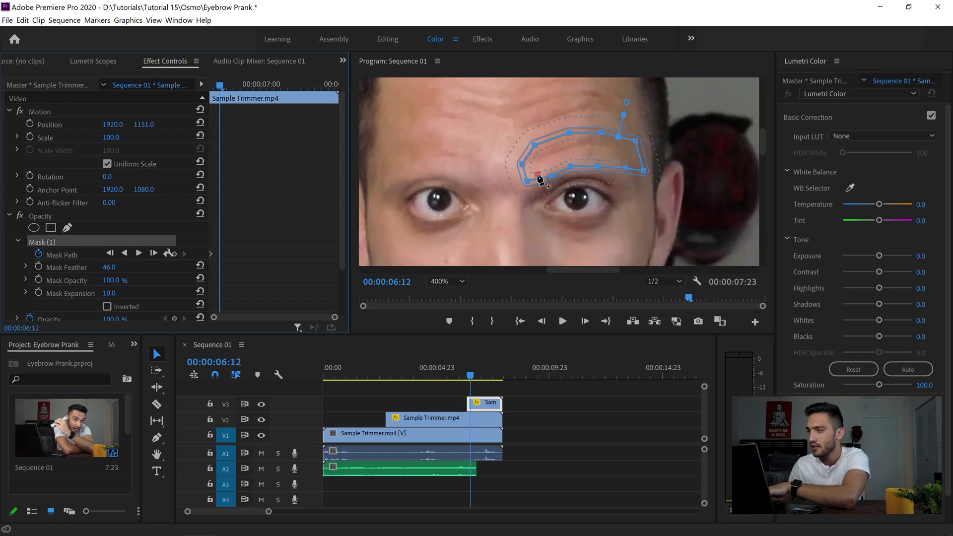
{"action": "key", "text": "Right"}
{"action": "key", "text": "Right"}
{"action": "key", "text": "Right"}
{"action": "key", "text": "Right"}
{"action": "key", "text": "Right"}
{"action": "key", "text": "Right"}
{"action": "key", "text": "Right"}
{"action": "key", "text": "Right"}
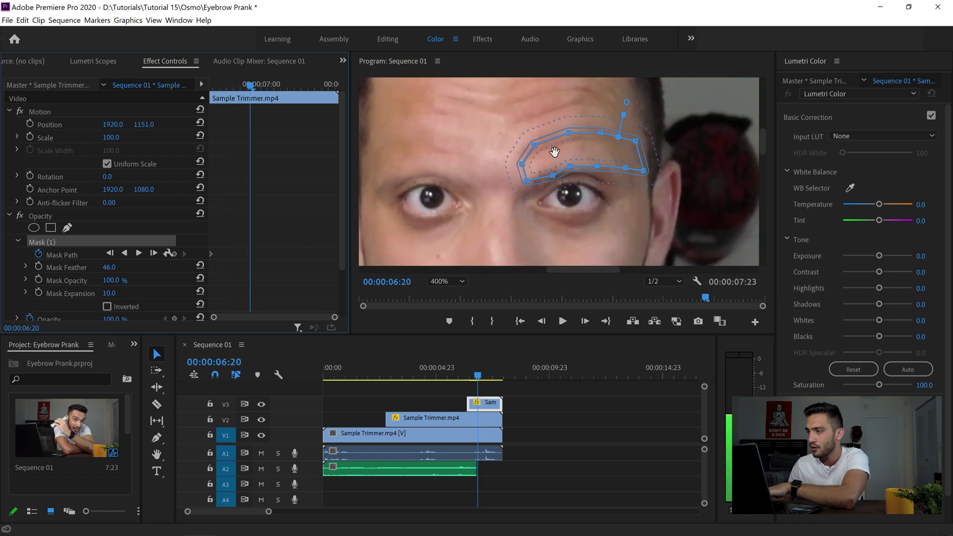
{"action": "key", "text": "Right"}
{"action": "key", "text": "Right"}
{"action": "key", "text": "Right"}
{"action": "left_click_drag", "start_coordinate": [594, 151], "coordinate": [588, 147]}
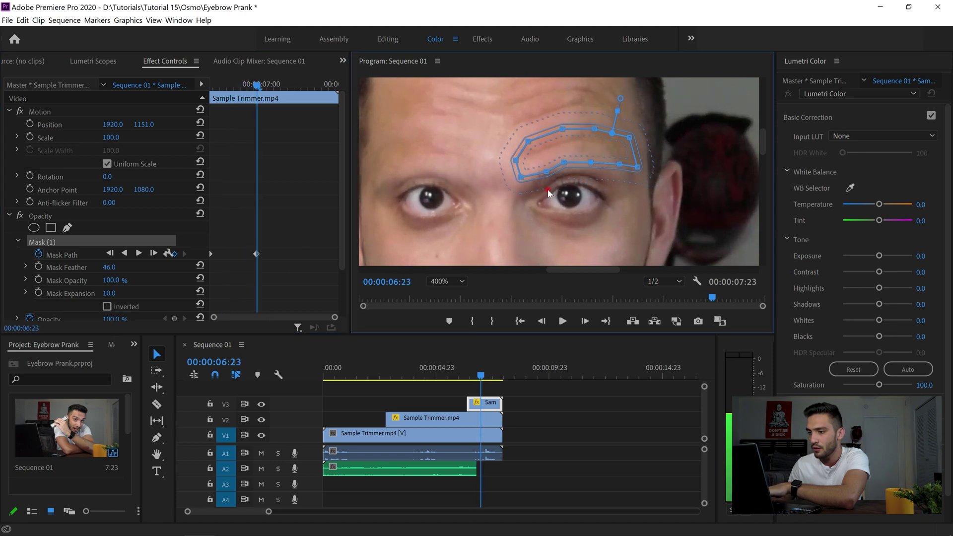
{"action": "left_click", "coordinate": [260, 331]}
{"action": "key", "text": "Right"}
{"action": "key", "text": "Right"}
{"action": "key", "text": "Right"}
{"action": "key", "text": "Right"}
{"action": "key", "text": "Right"}
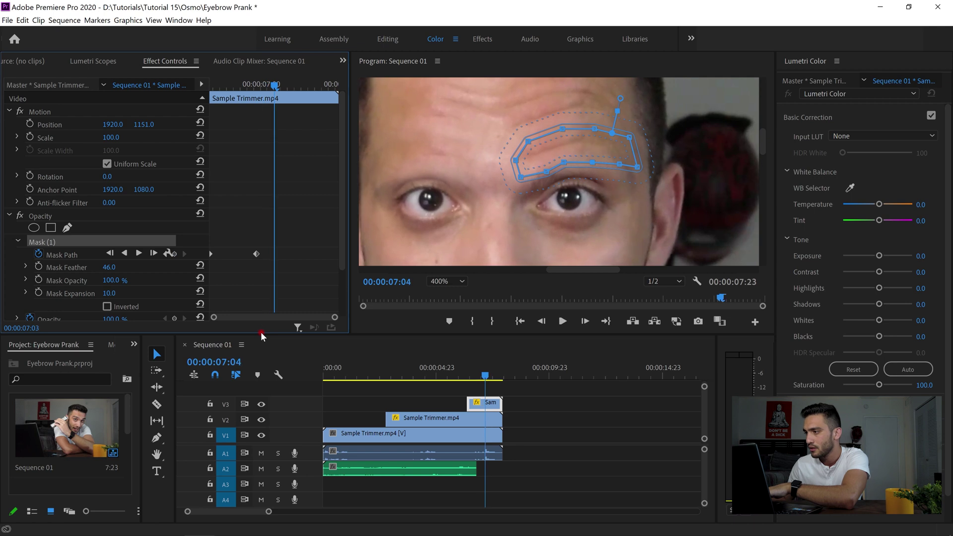
{"action": "key", "text": "Right"}
{"action": "key", "text": "Right"}
{"action": "key", "text": "Right"}
{"action": "key", "text": "Right"}
{"action": "key", "text": "Right"}
{"action": "key", "text": "Right"}
{"action": "key", "text": "Right"}
{"action": "key", "text": "Right"}
{"action": "key", "text": "Right"}
{"action": "key", "text": "Right"}
{"action": "key", "text": "Right"}
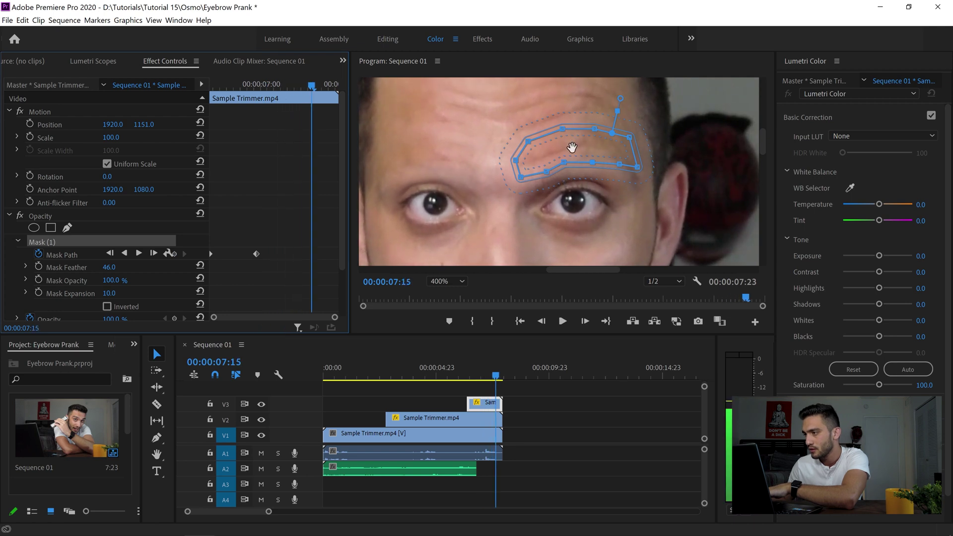
{"action": "left_click_drag", "start_coordinate": [572, 147], "coordinate": [574, 156]}
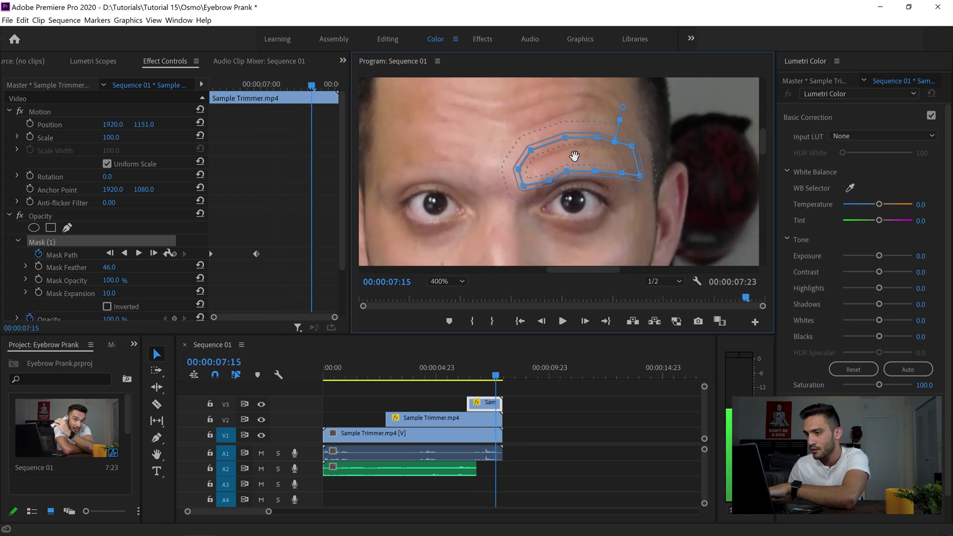
{"action": "left_click", "coordinate": [248, 333]}
{"action": "key", "text": "Right"}
{"action": "key", "text": "Right"}
{"action": "key", "text": "Right"}
{"action": "key", "text": "Right"}
{"action": "key", "text": "Right"}
{"action": "key", "text": "Right"}
{"action": "key", "text": "Right"}
{"action": "key", "text": "Right"}
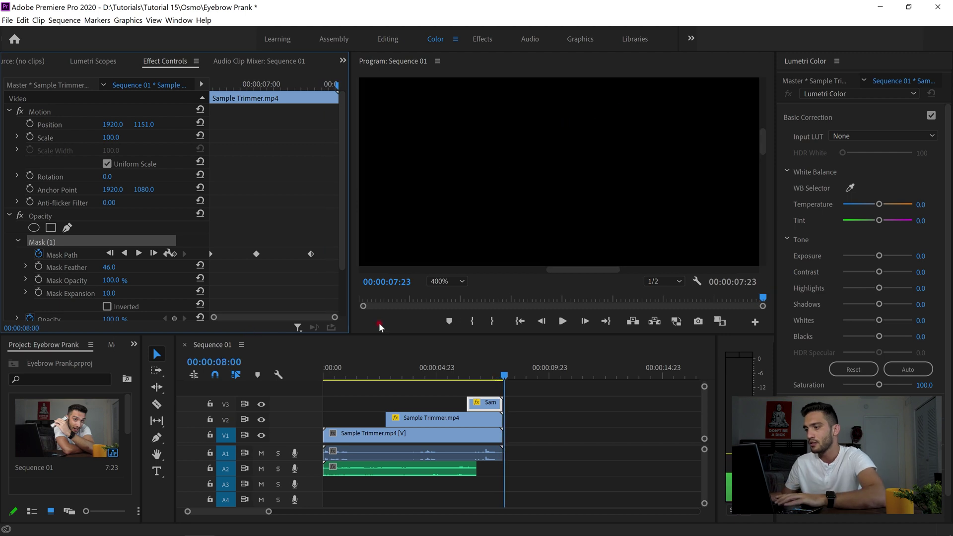
Play Sequence 01 from the start with the Program Monitor zoom set to Fit
{"action": "left_click", "coordinate": [520, 321]}
{"action": "key", "text": "space"}
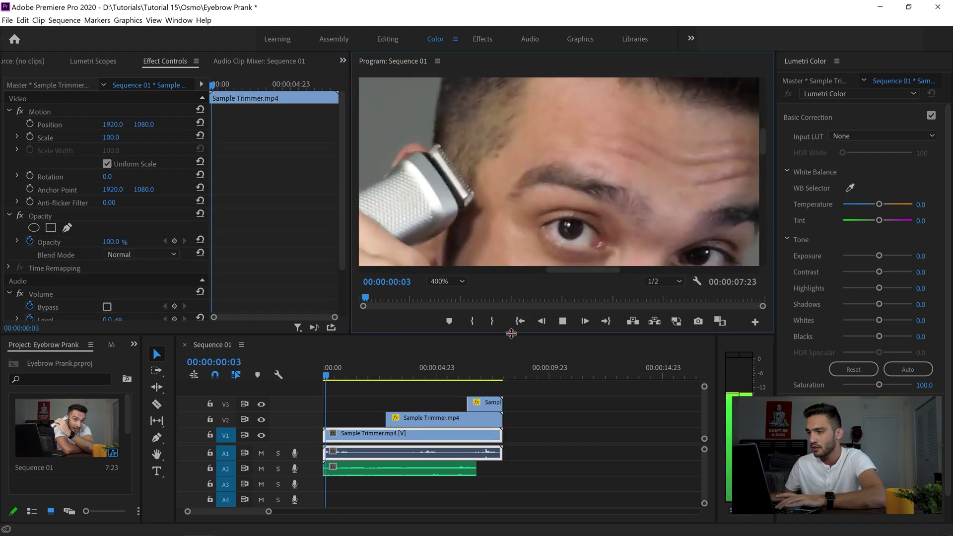
{"action": "left_click", "coordinate": [446, 282]}
{"action": "left_click", "coordinate": [450, 293]}
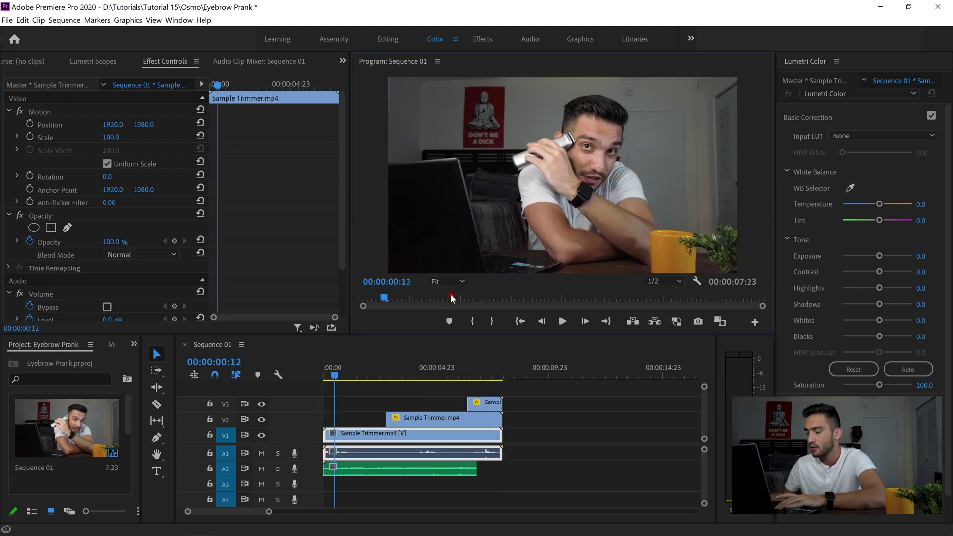